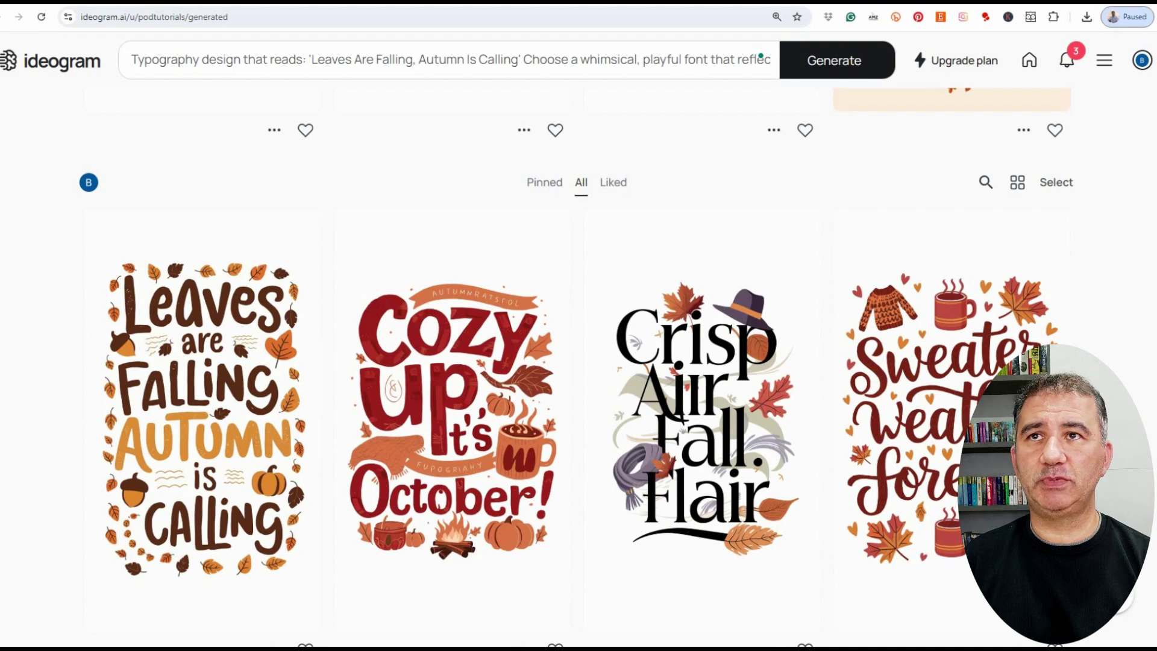
# Switch to ChatGPT to review the autumn t-shirt captions and typography prompts, and review the full "Leaves Are Falling, Autumn Is Calling" prompt in Ideogram.
pyautogui.click(334, 3)
pyautogui.scroll(2, 757, 279)
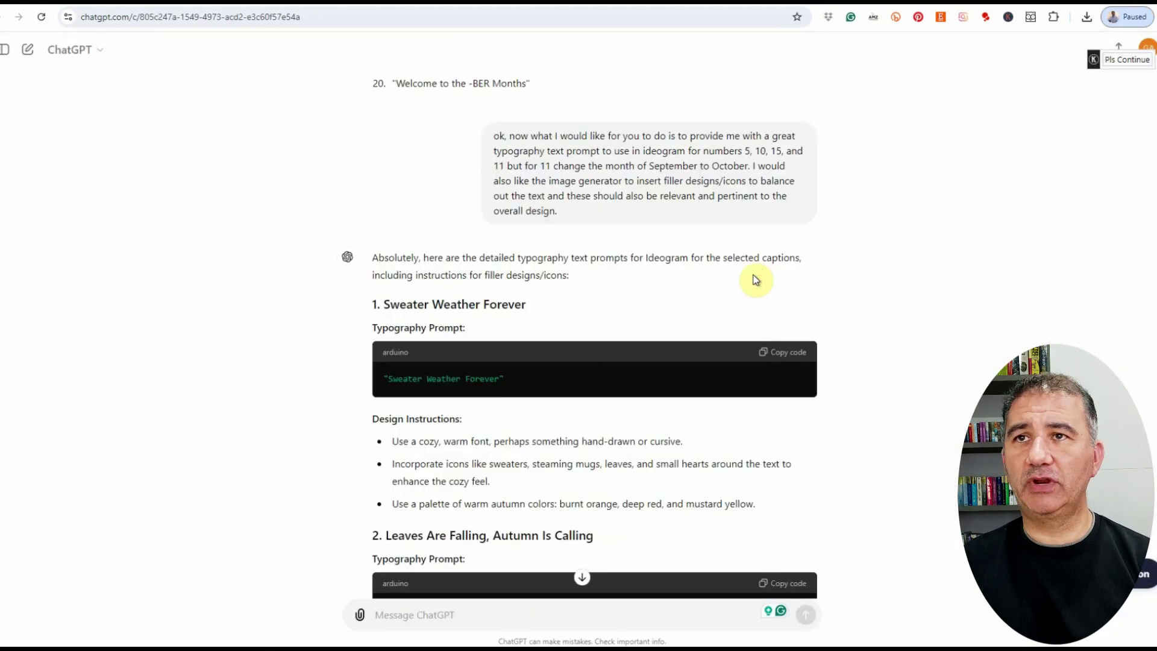
pyautogui.scroll(10, 753, 277)
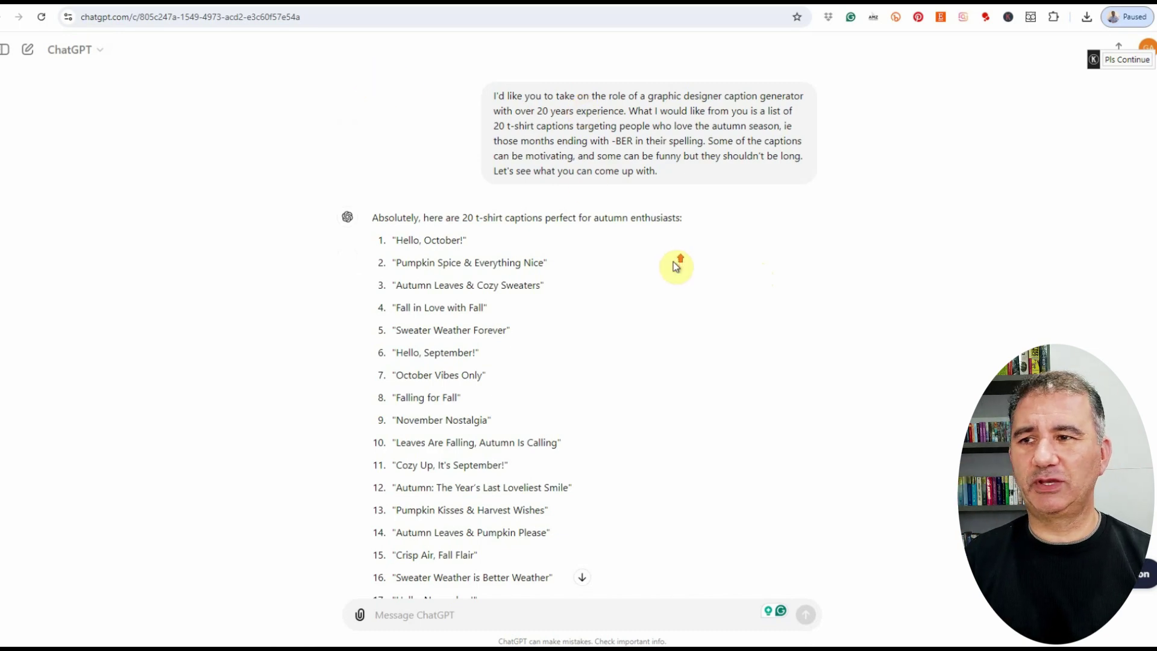
pyautogui.scroll(-8, 676, 266)
pyautogui.scroll(-2, 676, 266)
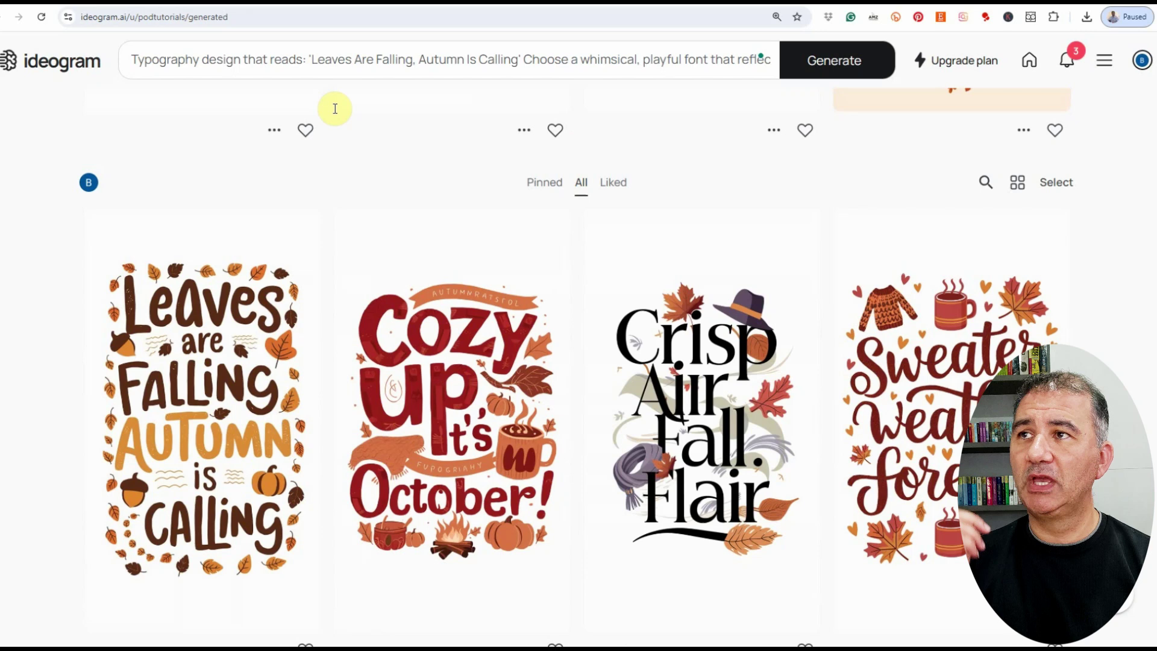
pyautogui.click(307, 59)
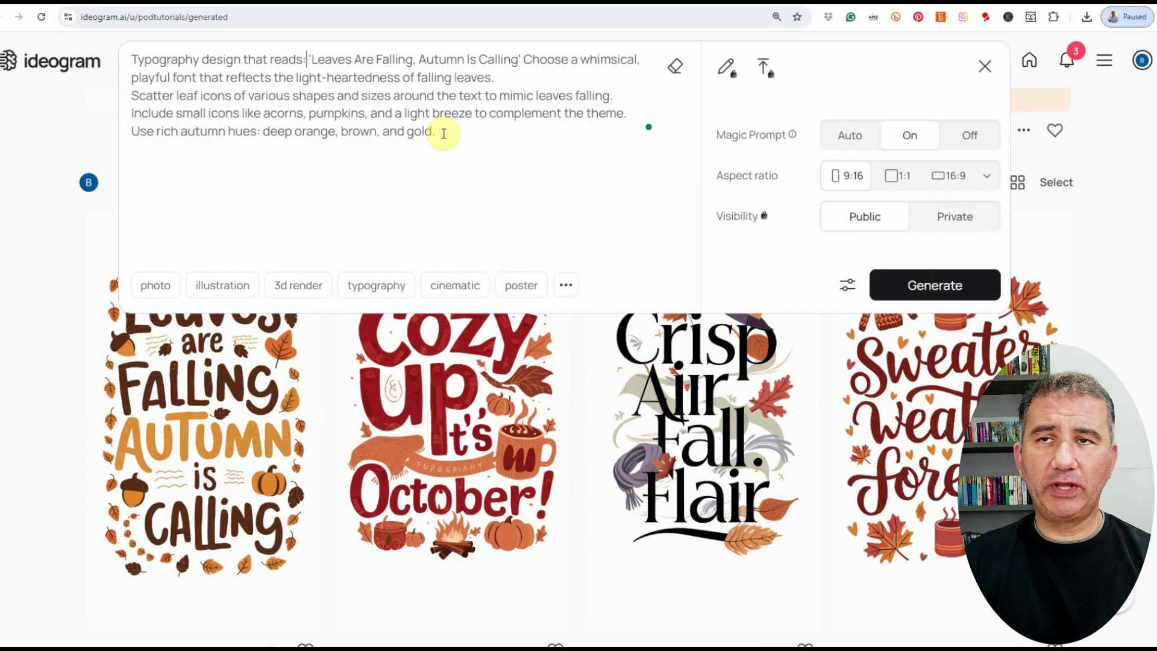
pyautogui.click(78, 256)
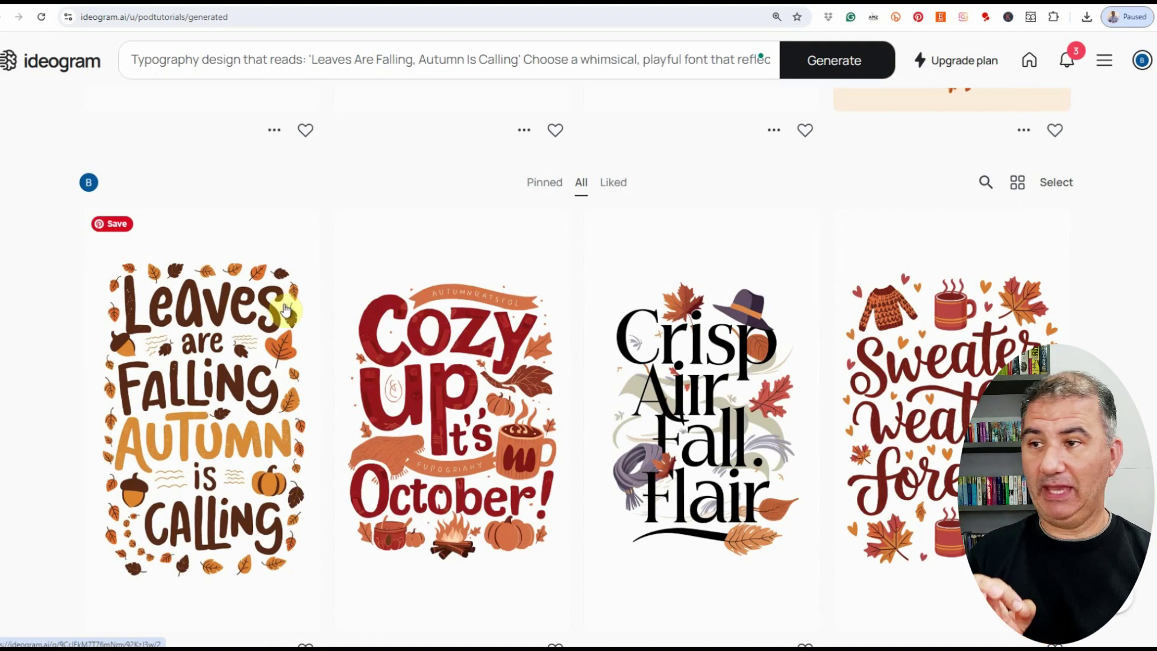
# Choose the JPEG (70% quality) download for the "Leaves are Falling Autumn is Calling" design.
pyautogui.scroll(-1, 259, 338)
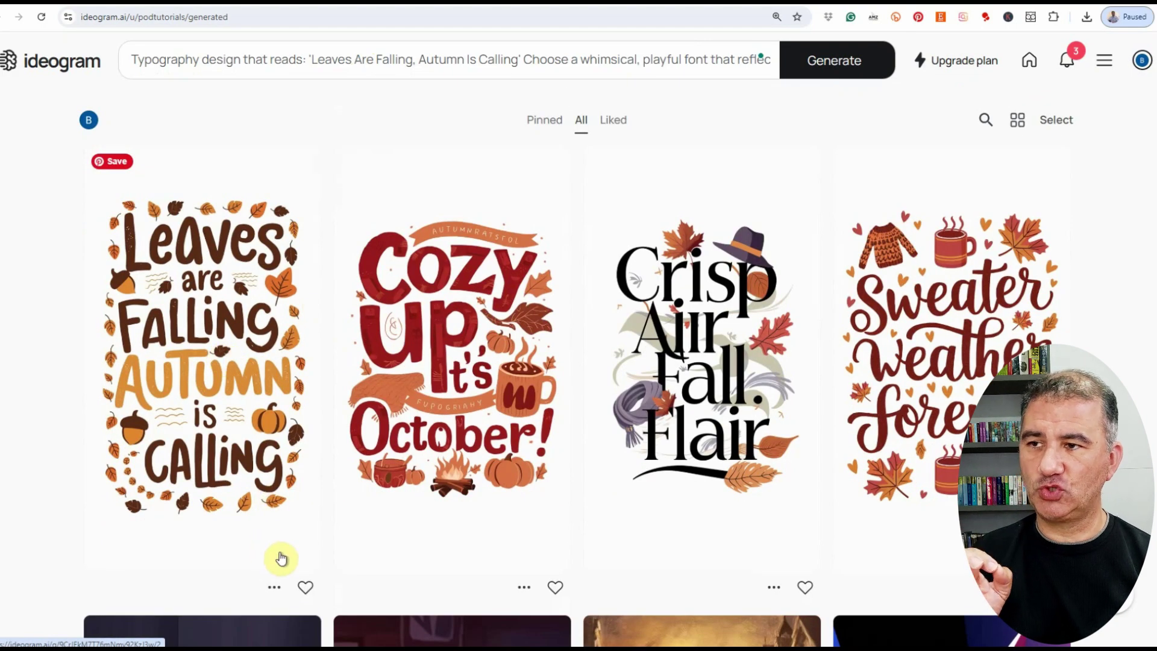
pyautogui.click(275, 587)
pyautogui.moveTo(278, 589)
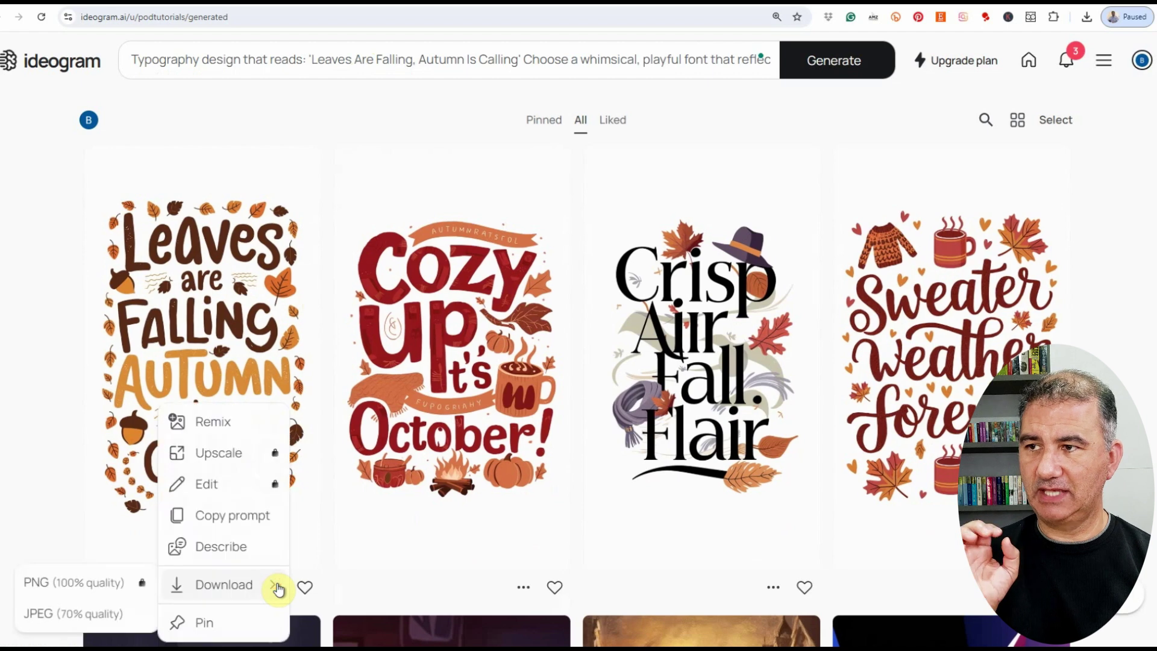
pyautogui.click(132, 611)
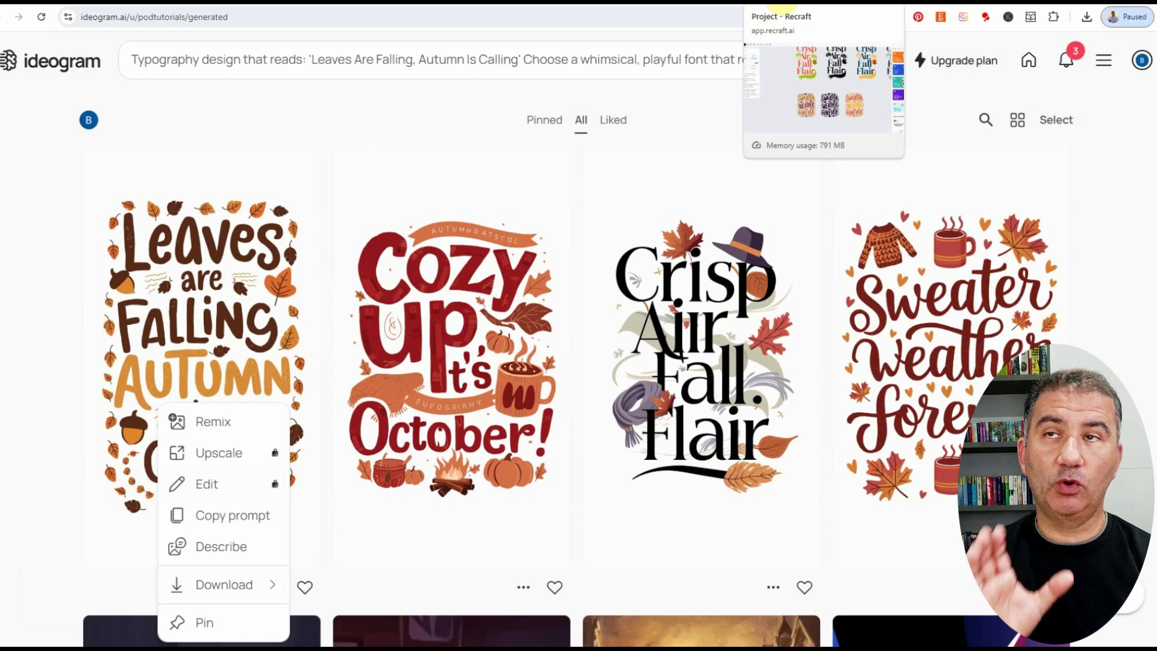
# Switch to the Recraft project and place the downloaded "an-enchanting-autumnal-design" JPEG on an empty area of the canvas.
pyautogui.click(777, 7)
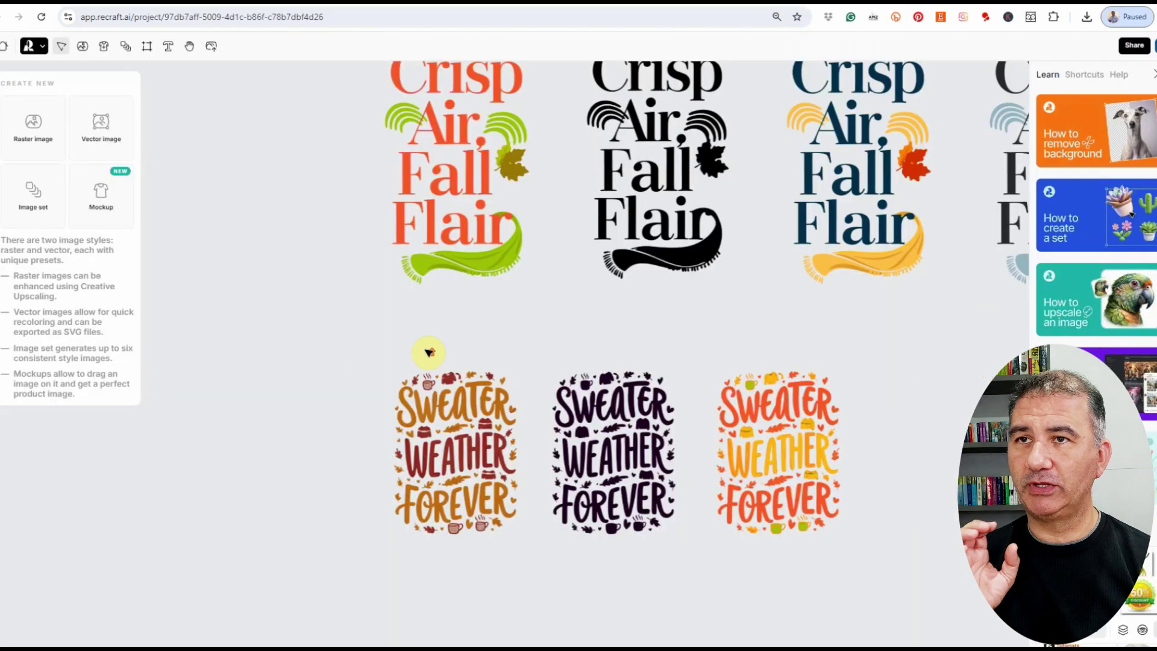
pyautogui.scroll(3, 428, 352)
pyautogui.press('space')
pyautogui.moveTo(873, 481); pyautogui.dragTo(636, 413)
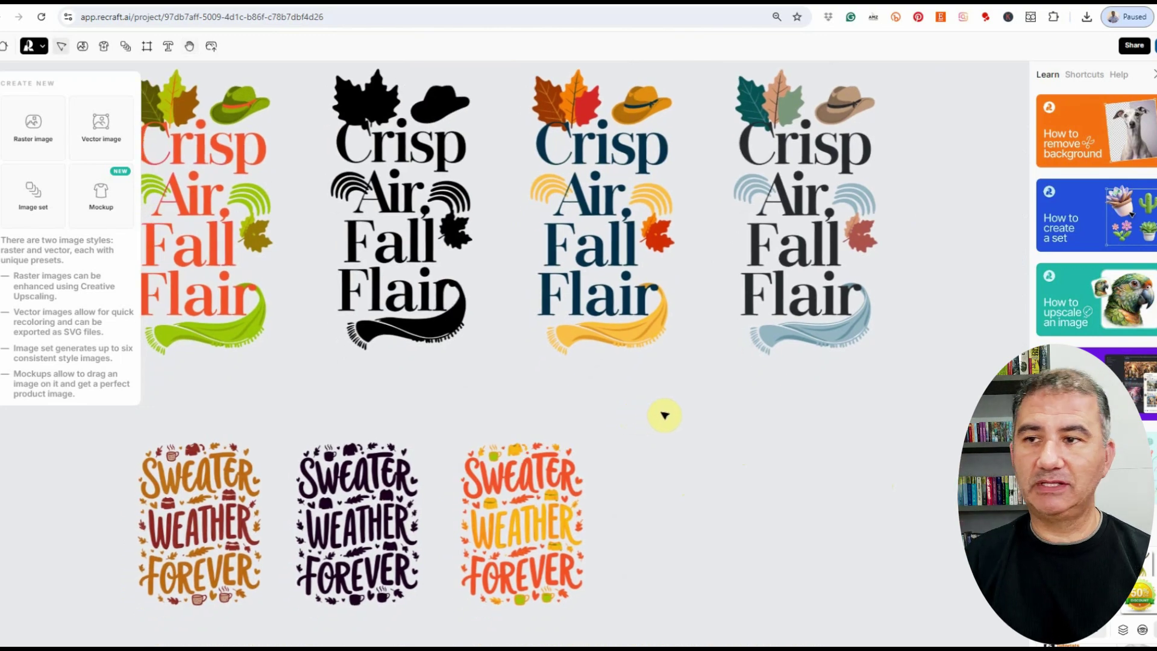
pyautogui.moveTo(688, 449); pyautogui.dragTo(459, 403)
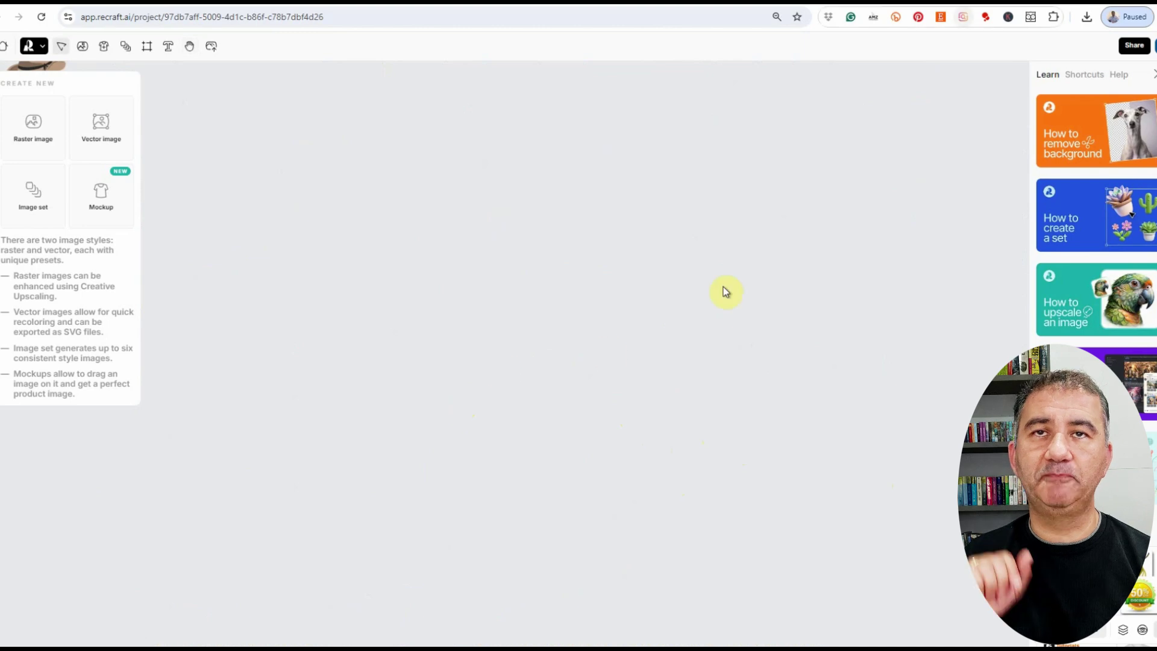
pyautogui.click(1086, 16)
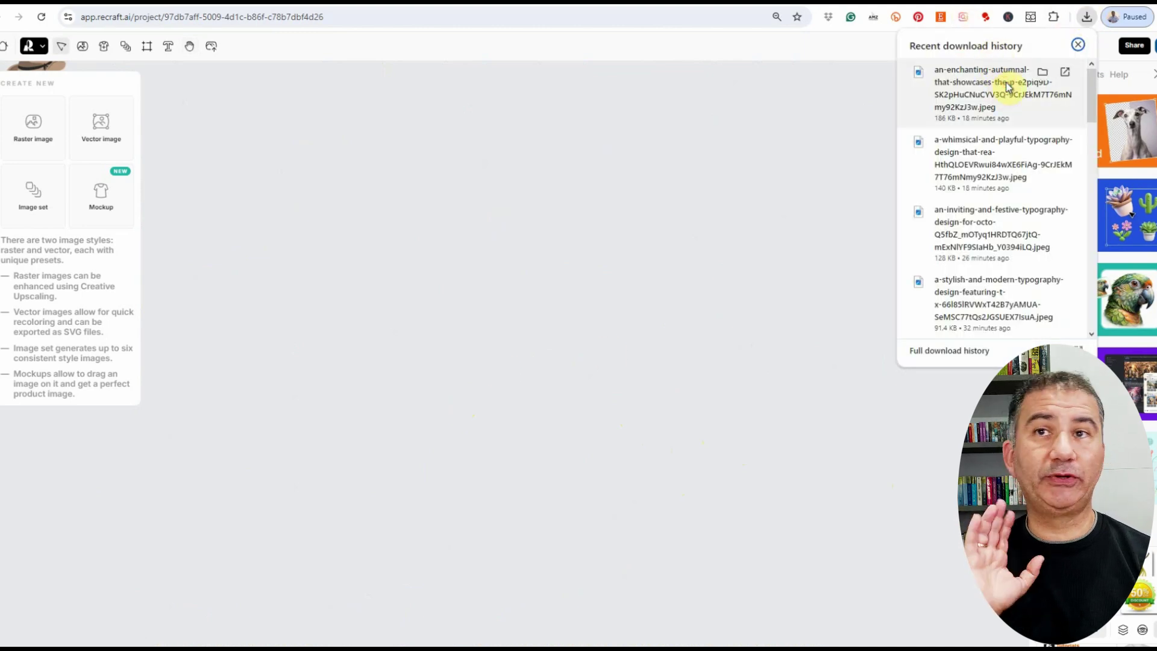
pyautogui.moveTo(1006, 82); pyautogui.dragTo(432, 293)
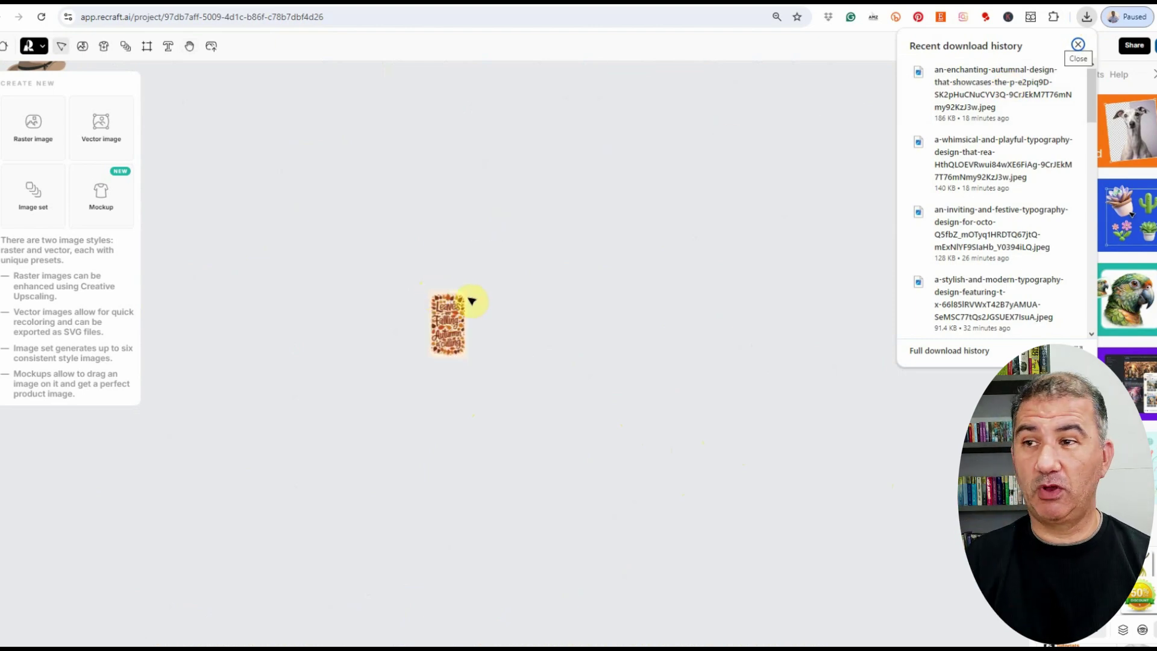
# Upscale the imported "Leaves are Falling Autumn is calling" image.
pyautogui.scroll(10, 435, 324)
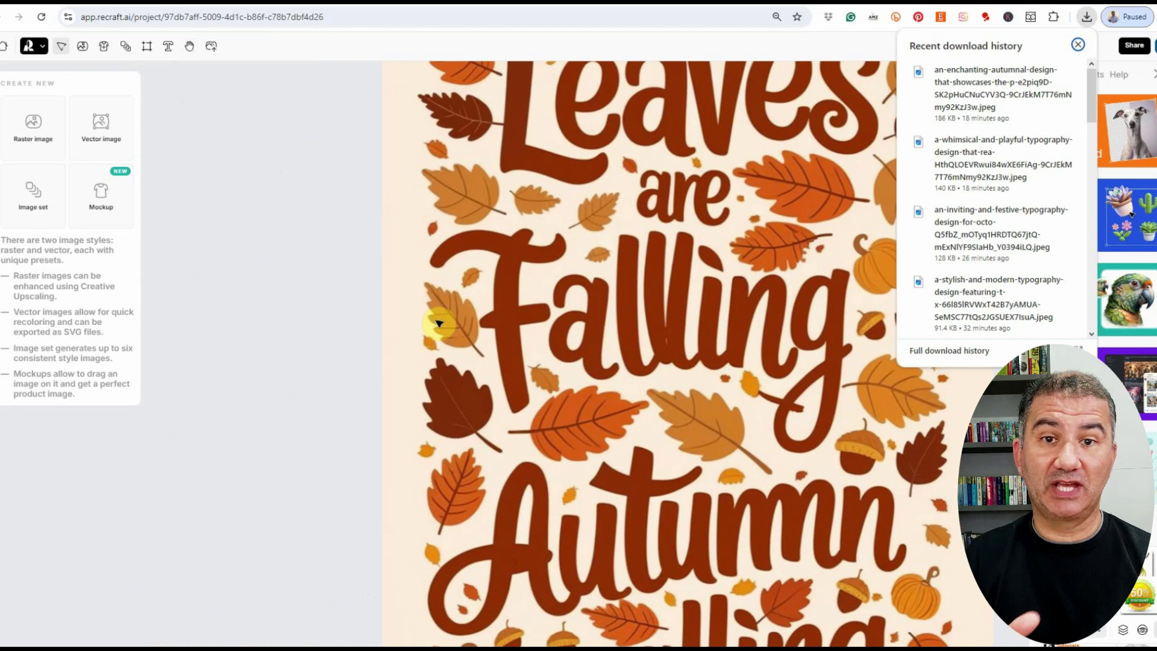
pyautogui.scroll(-5, 480, 288)
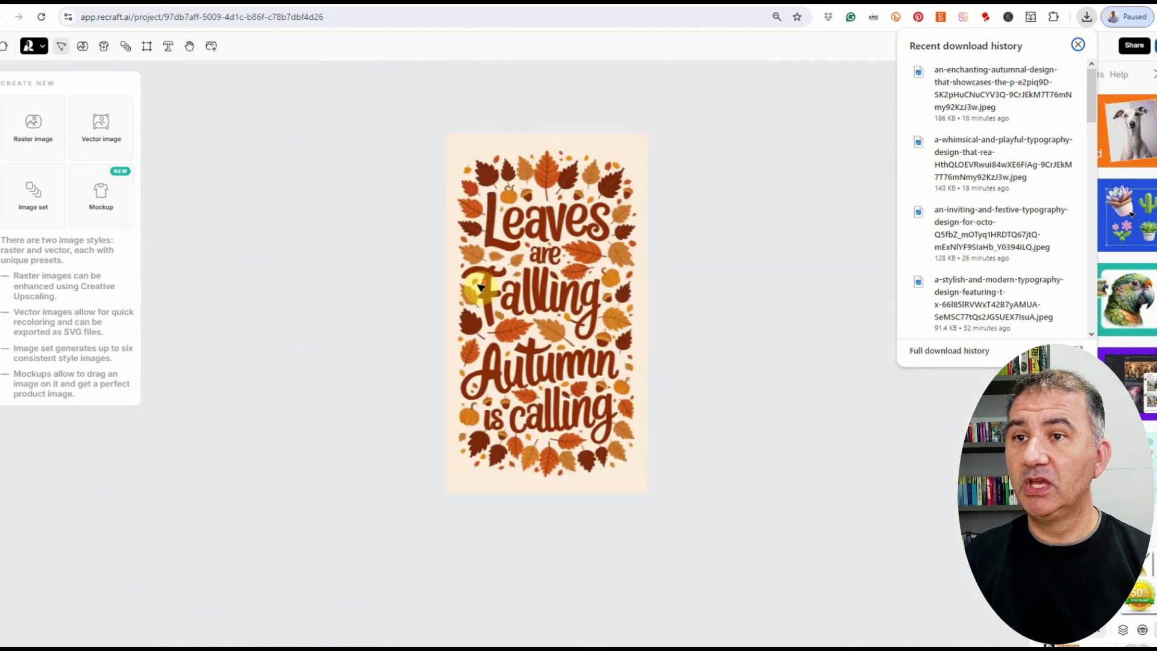
pyautogui.click(541, 276)
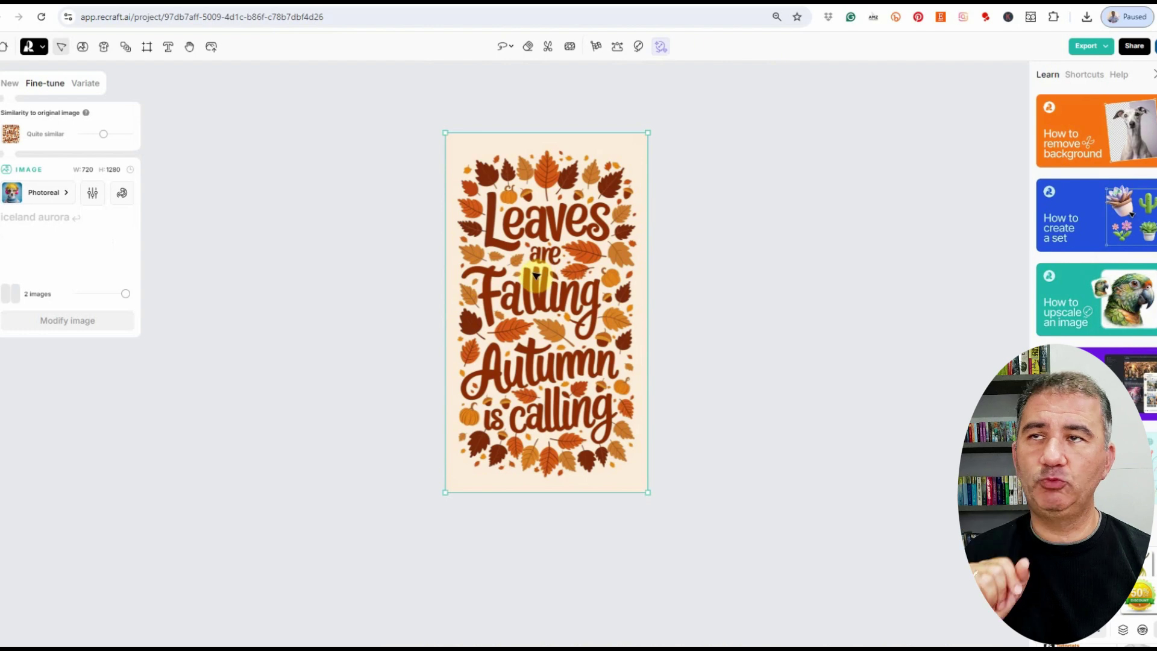
pyautogui.click(639, 47)
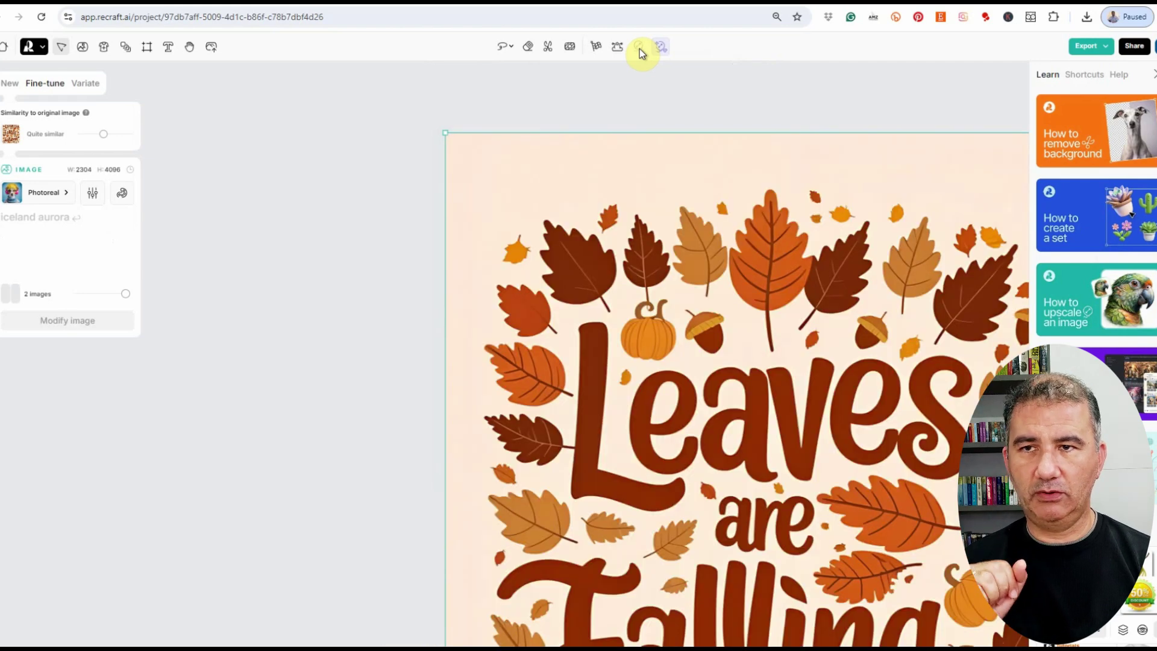
# Vectorize the upscaled autumn design and remove its background.
pyautogui.moveTo(803, 207); pyautogui.dragTo(569, 157)
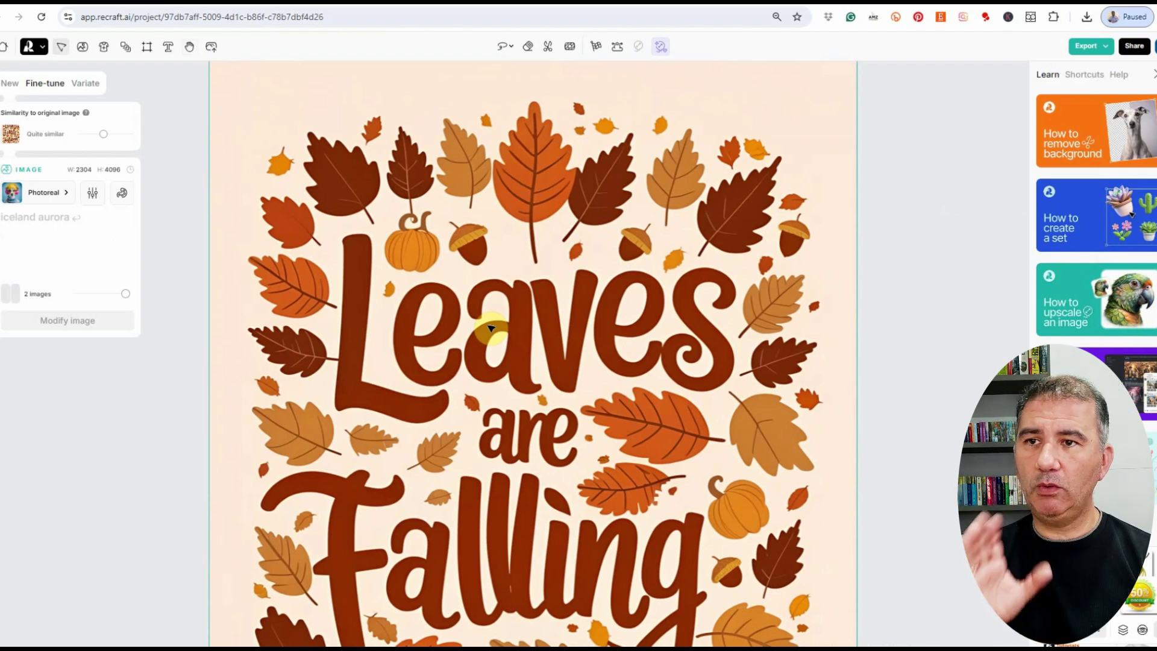
pyautogui.rightClick(552, 271)
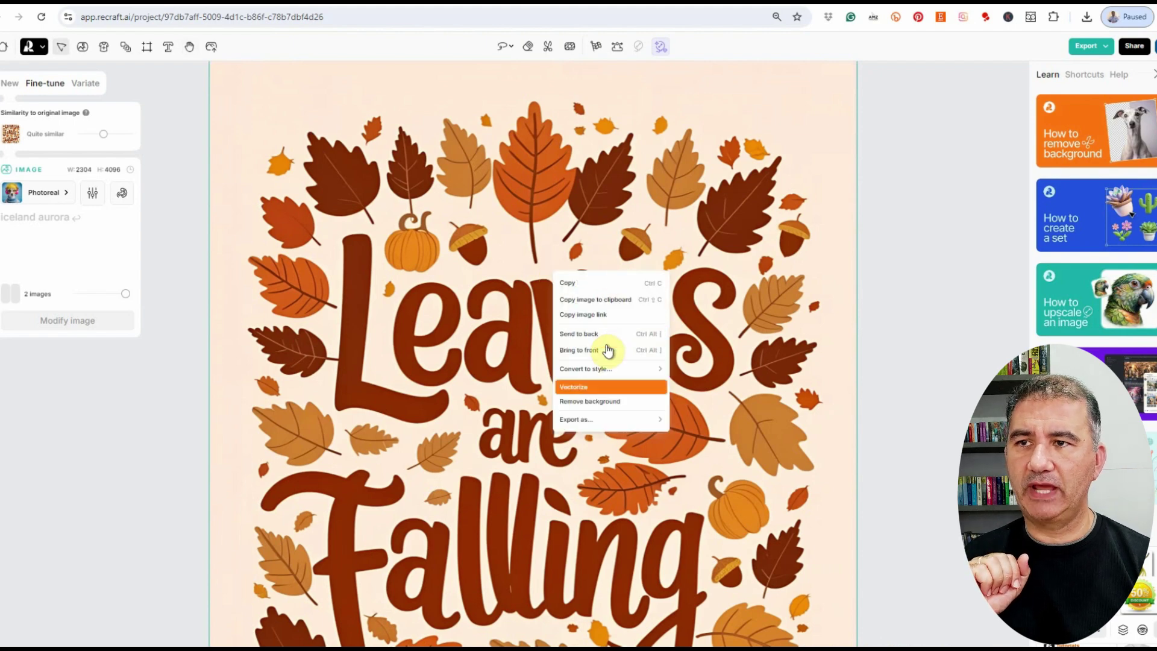
pyautogui.click(605, 391)
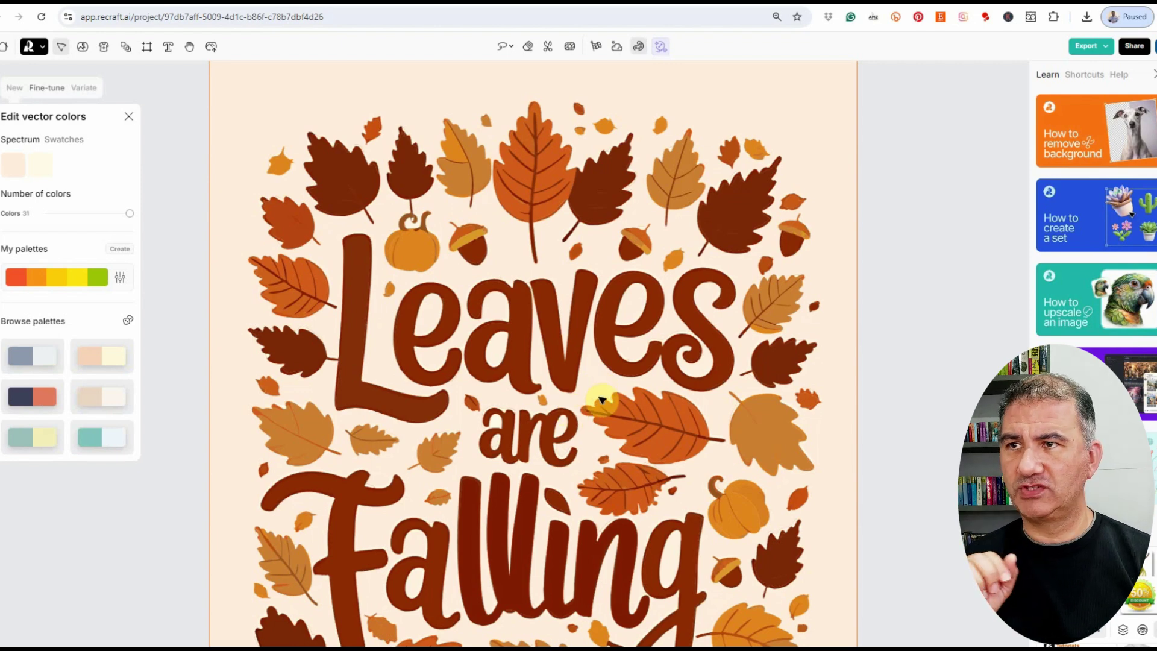
pyautogui.click(549, 51)
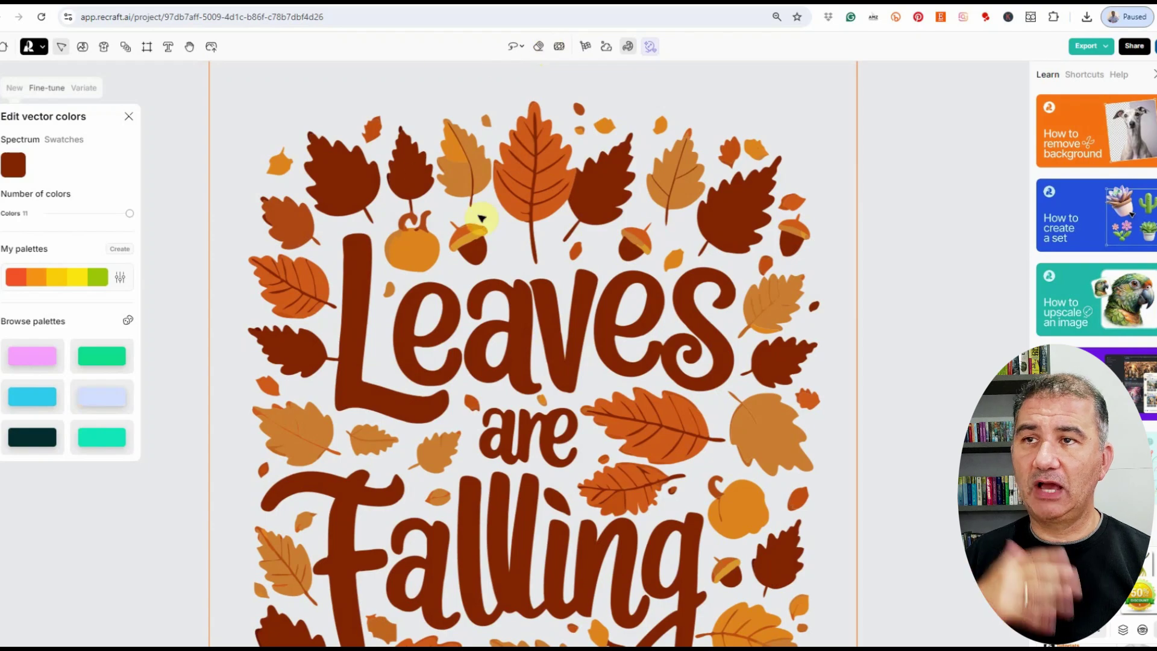
# Duplicate the vector autumn design and place the copy to the right of the original.
pyautogui.moveTo(544, 289)
pyautogui.mouseDown()
pyautogui.moveTo(487, 265)
pyautogui.moveTo(653, 295)
pyautogui.moveTo(524, 310)
pyautogui.moveTo(554, 293)
pyautogui.mouseUp()
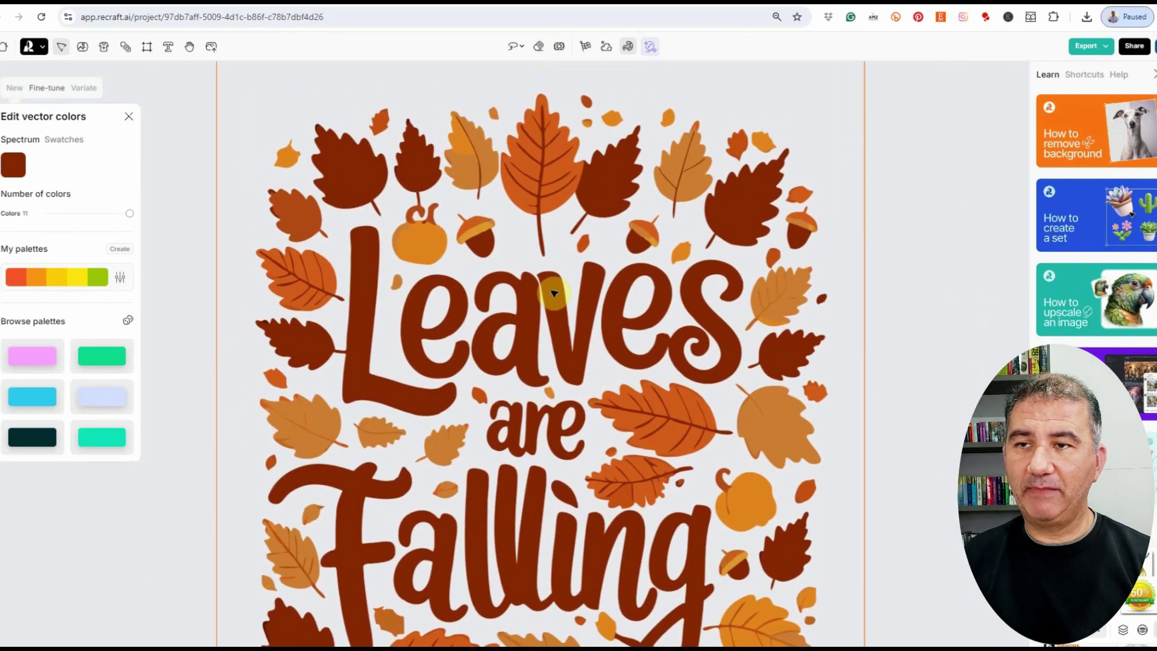
pyautogui.scroll(-5, 554, 293)
pyautogui.moveTo(655, 205); pyautogui.dragTo(700, 216)
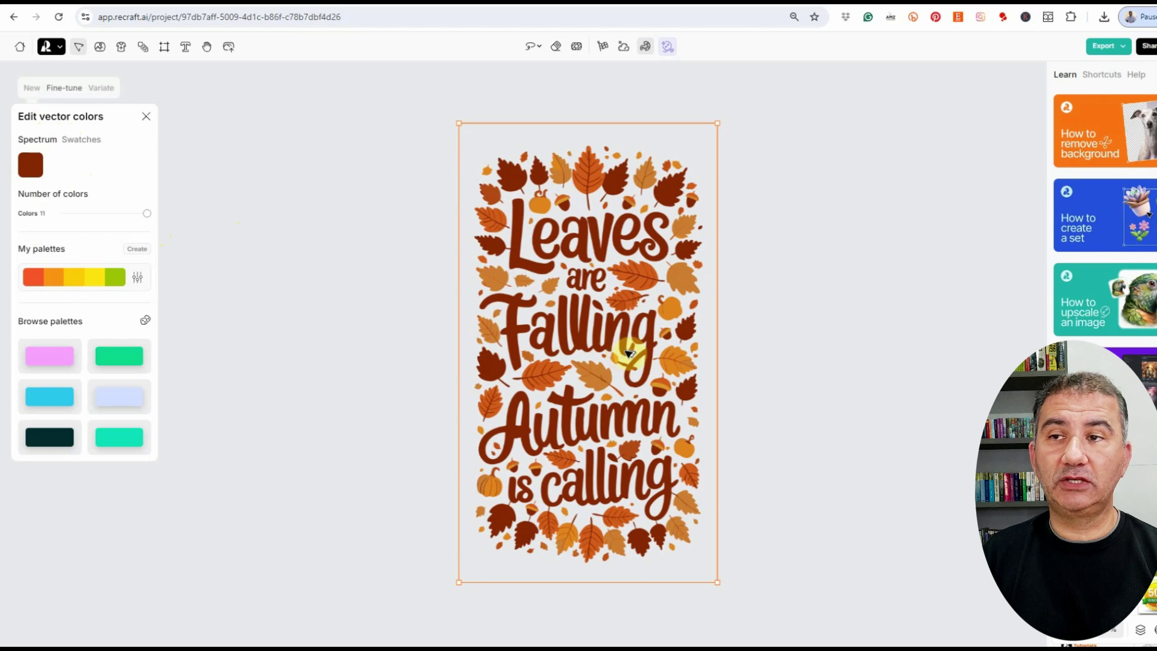
pyautogui.moveTo(603, 364); pyautogui.dragTo(892, 376)
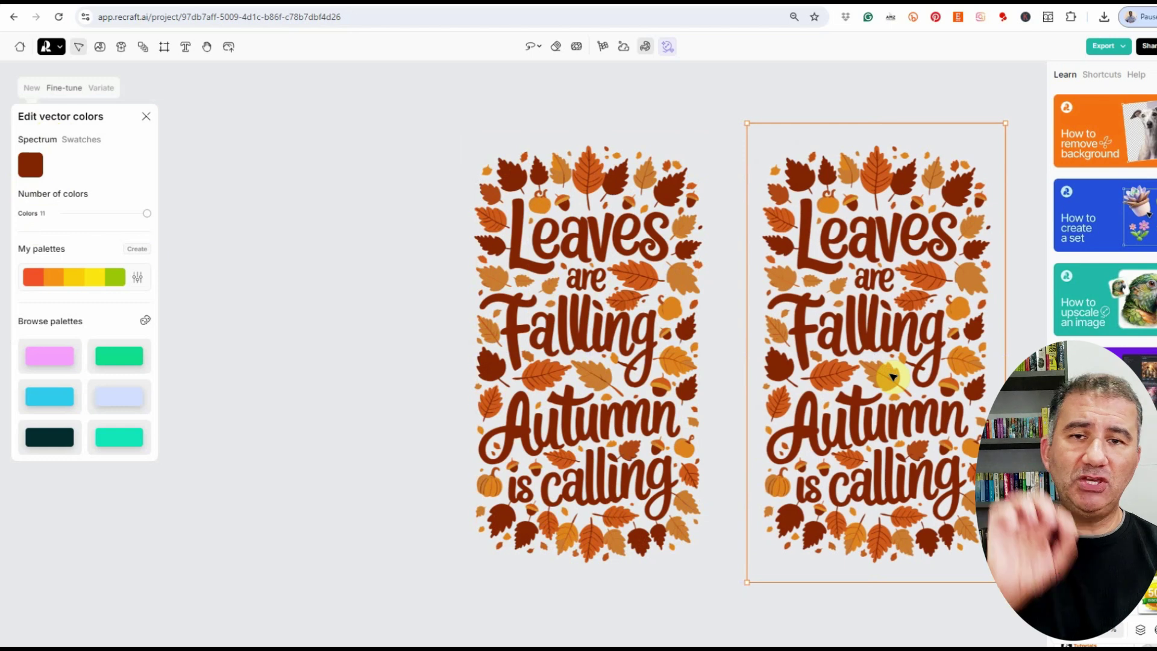
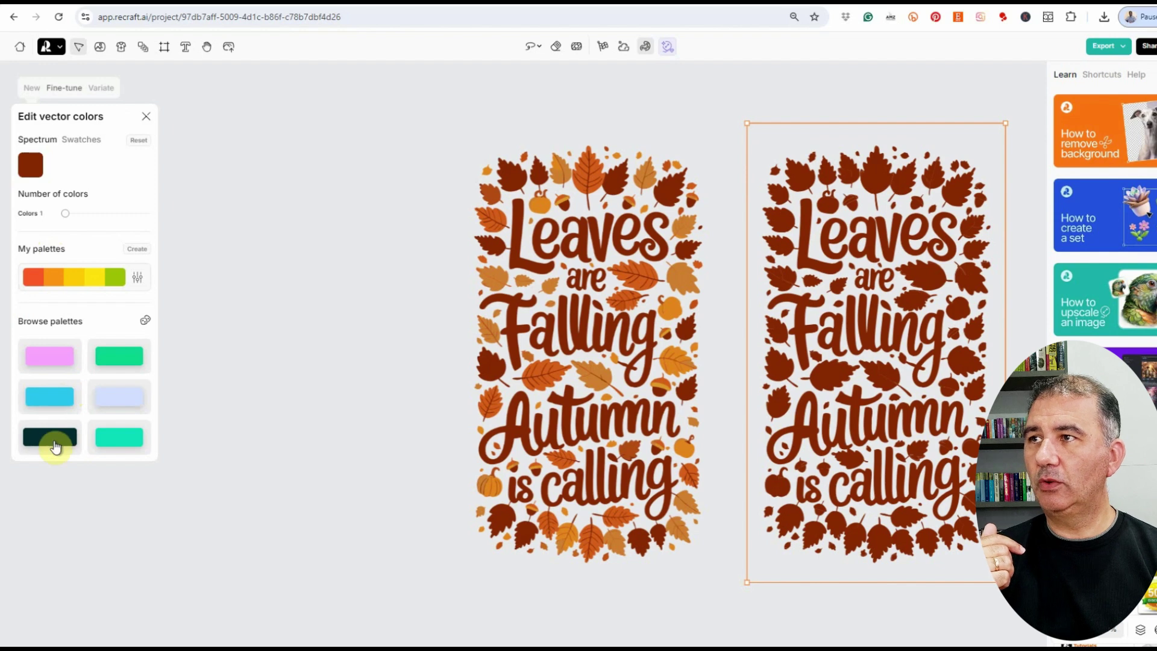
# Recolor the one-color copy of the design to solid black through its hex value.
pyautogui.click(31, 164)
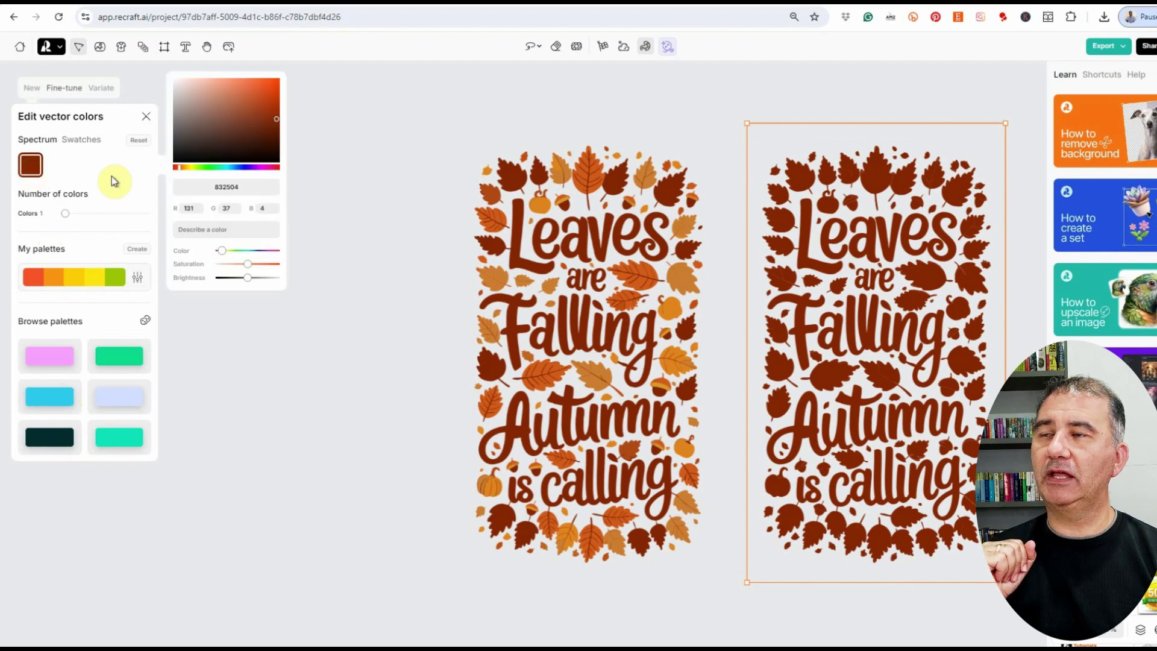
pyautogui.doubleClick(227, 186)
pyautogui.write('00000')
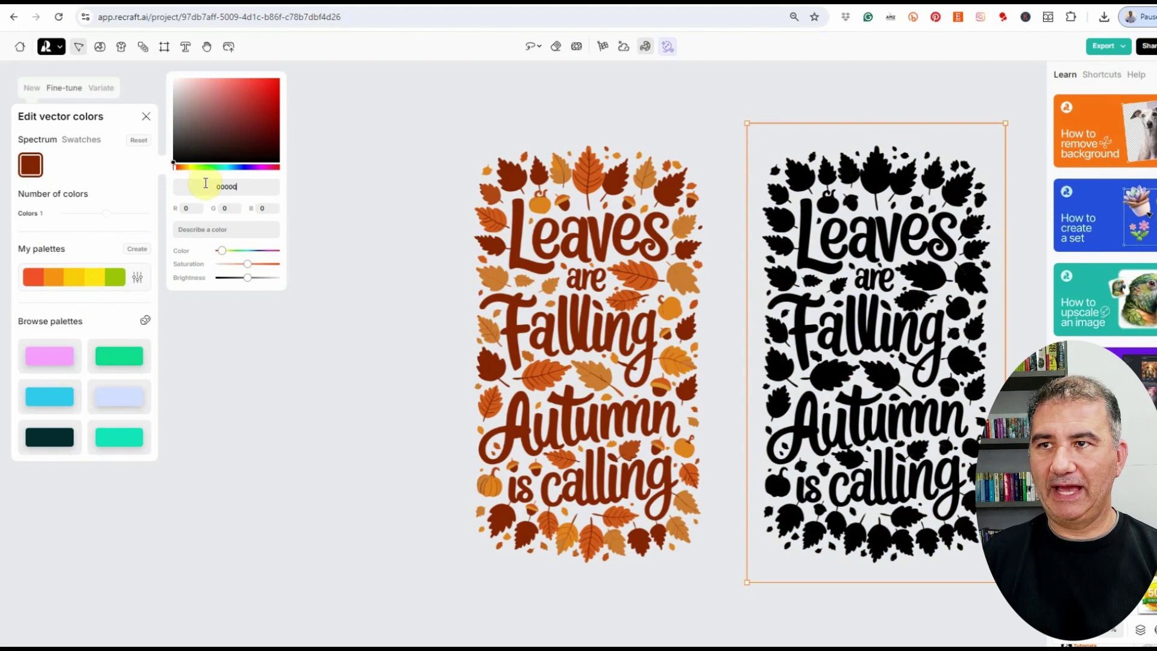
# Duplicate the multicolored original to its left and open vector color editing for the new copy.
pyautogui.click(549, 361)
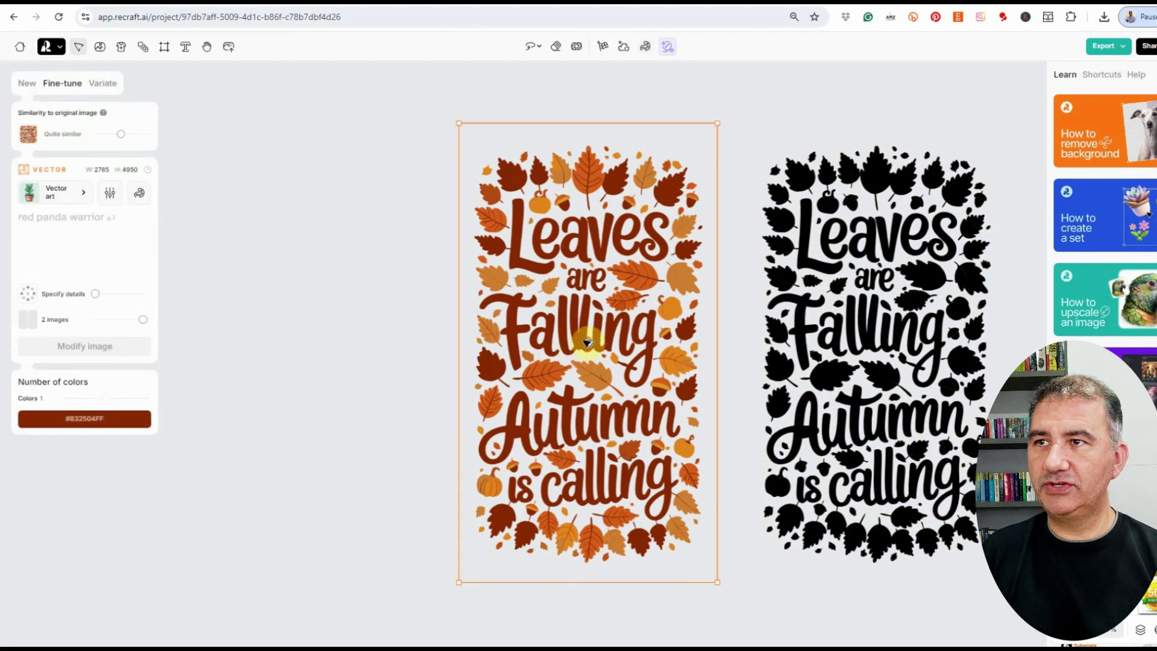
pyautogui.moveTo(588, 342); pyautogui.dragTo(304, 334)
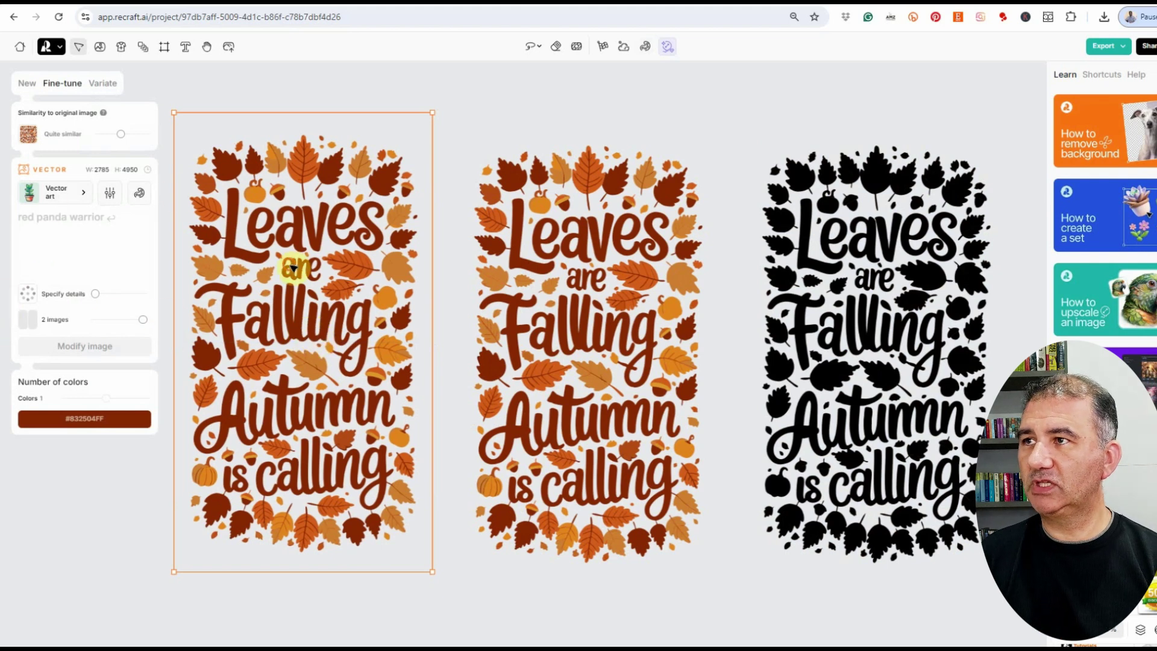
pyautogui.click(60, 422)
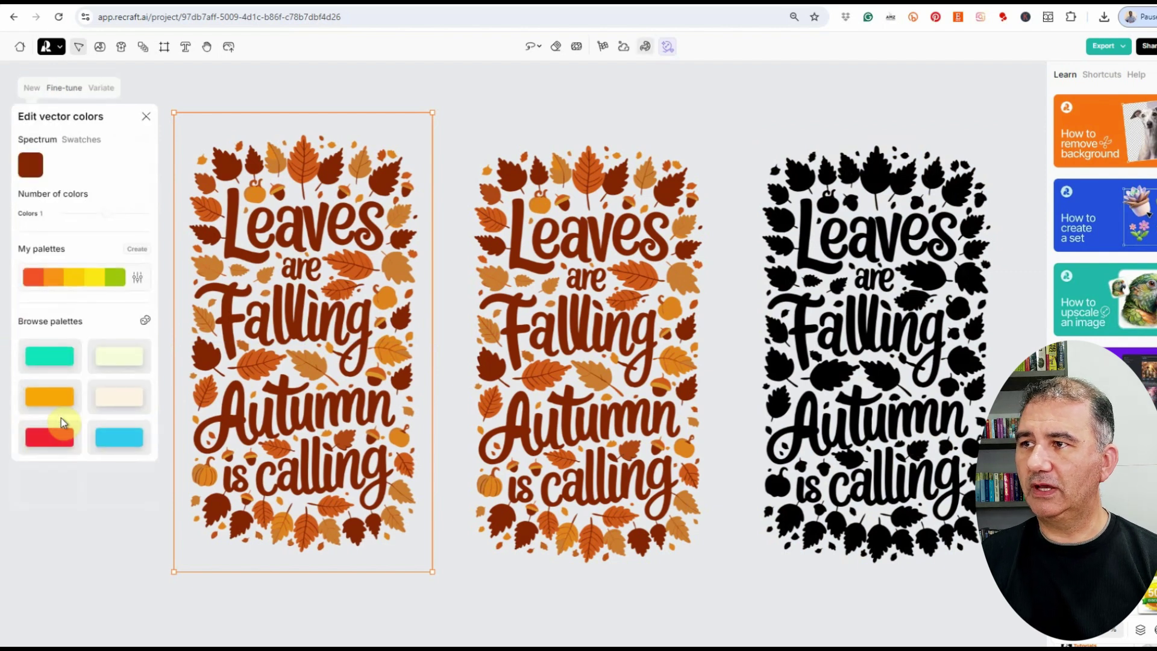
# Try the teal, cream and red single-color palettes on the leftmost copy.
pyautogui.click(52, 365)
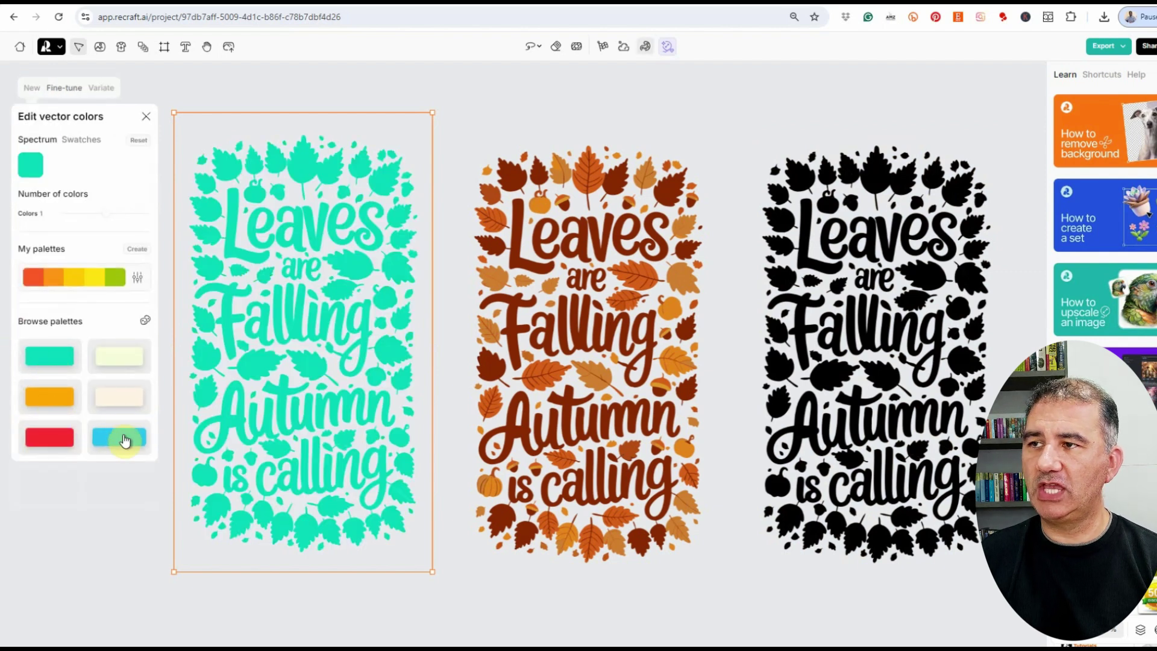
pyautogui.click(121, 399)
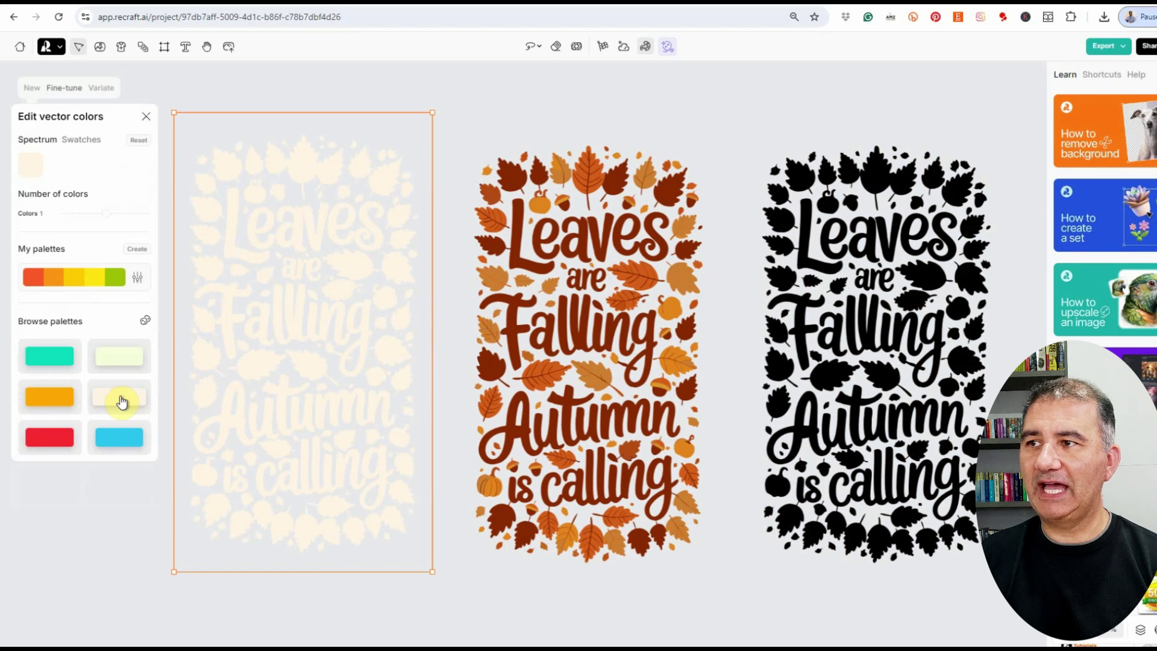
pyautogui.click(47, 445)
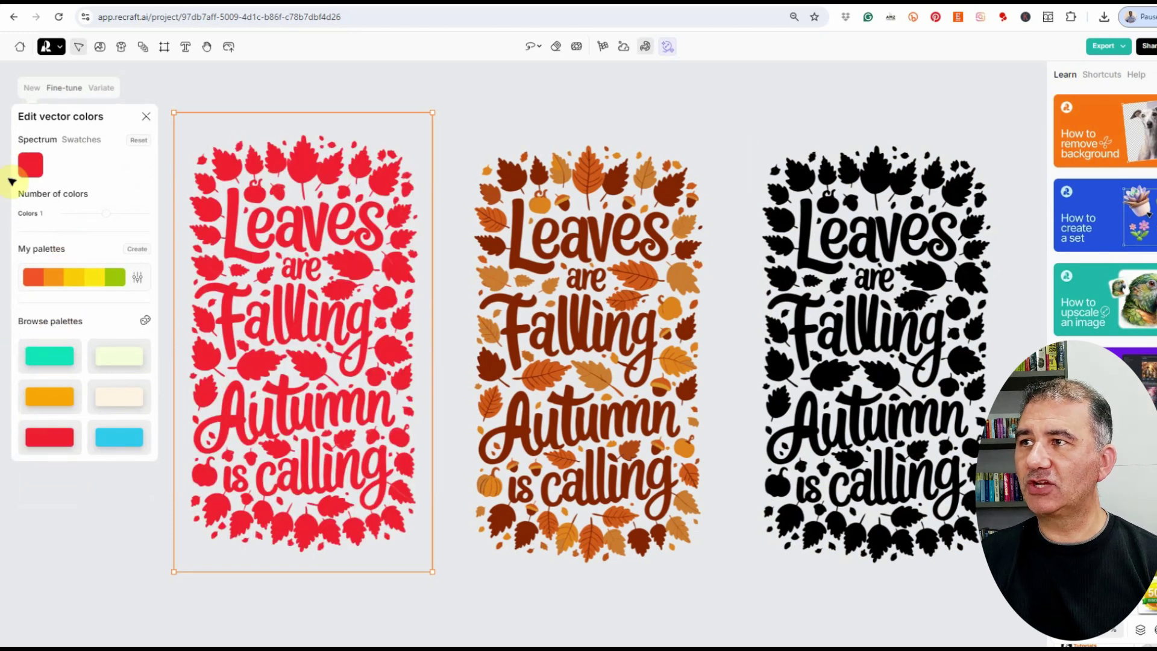
# Apply the saved red, orange, yellow and green palette to the leftmost copy.
pyautogui.click(27, 175)
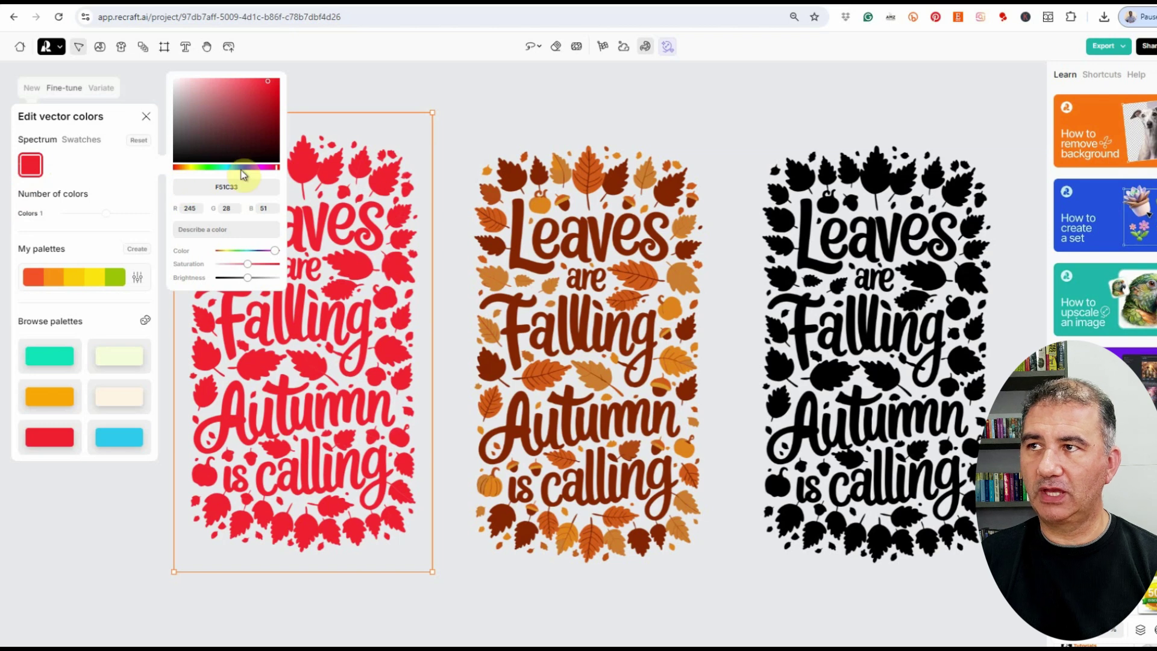
pyautogui.click(71, 278)
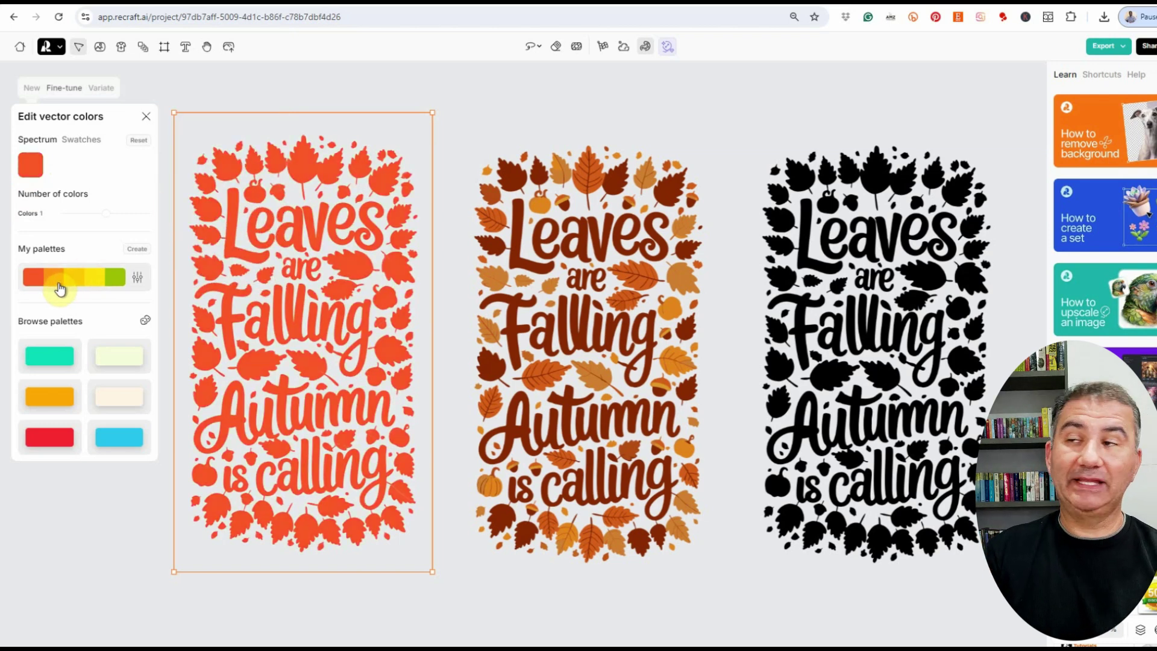
# Locate the "Crisp Air Fall Flair" designs on the canvas and select the muted teal, grey and blue version to examine its colors.
pyautogui.click(517, 316)
pyautogui.hscroll(-15, 407, 378)
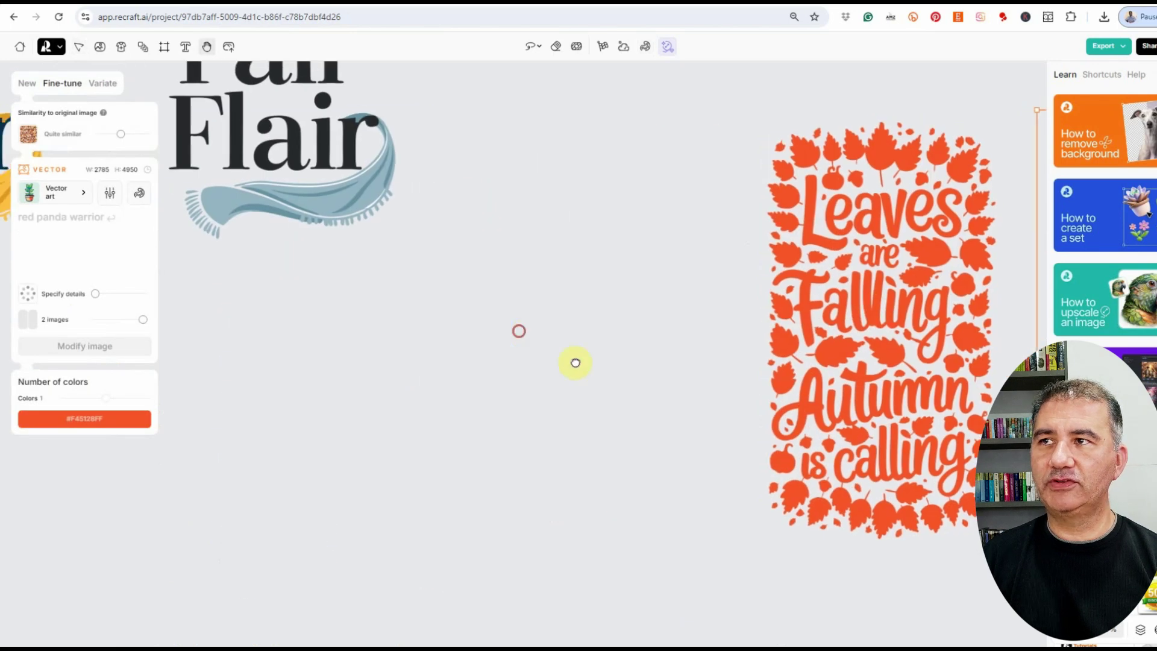
pyautogui.scroll(3, 602, 392)
pyautogui.scroll(3, 681, 462)
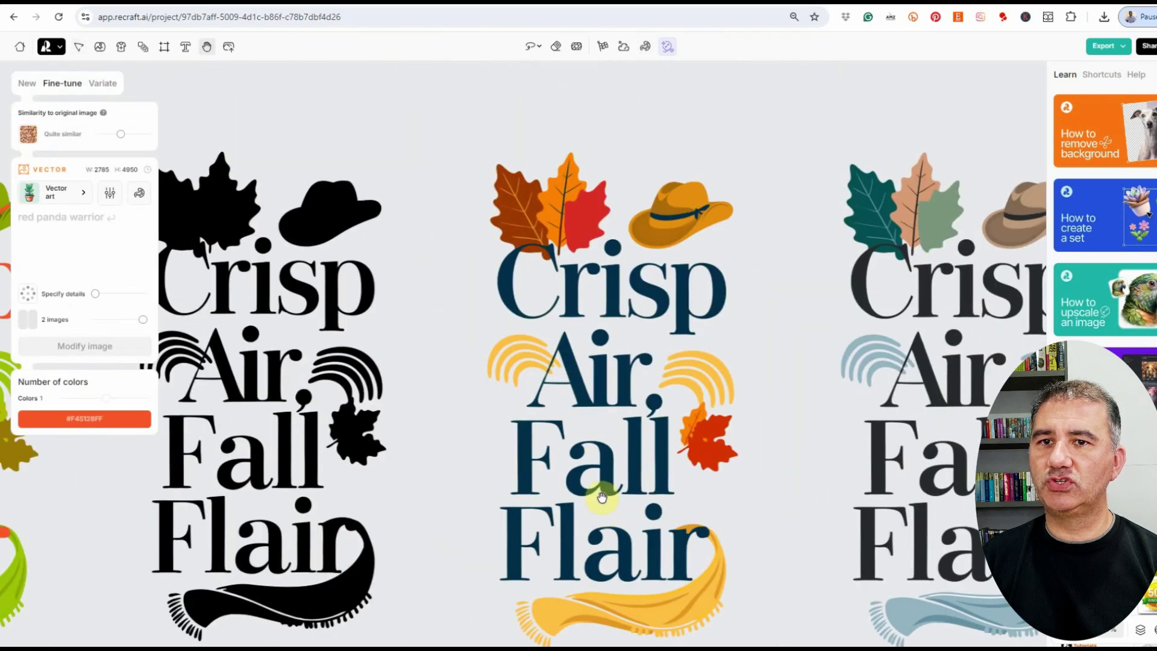
pyautogui.hscroll(5, 602, 496)
pyautogui.press('v')
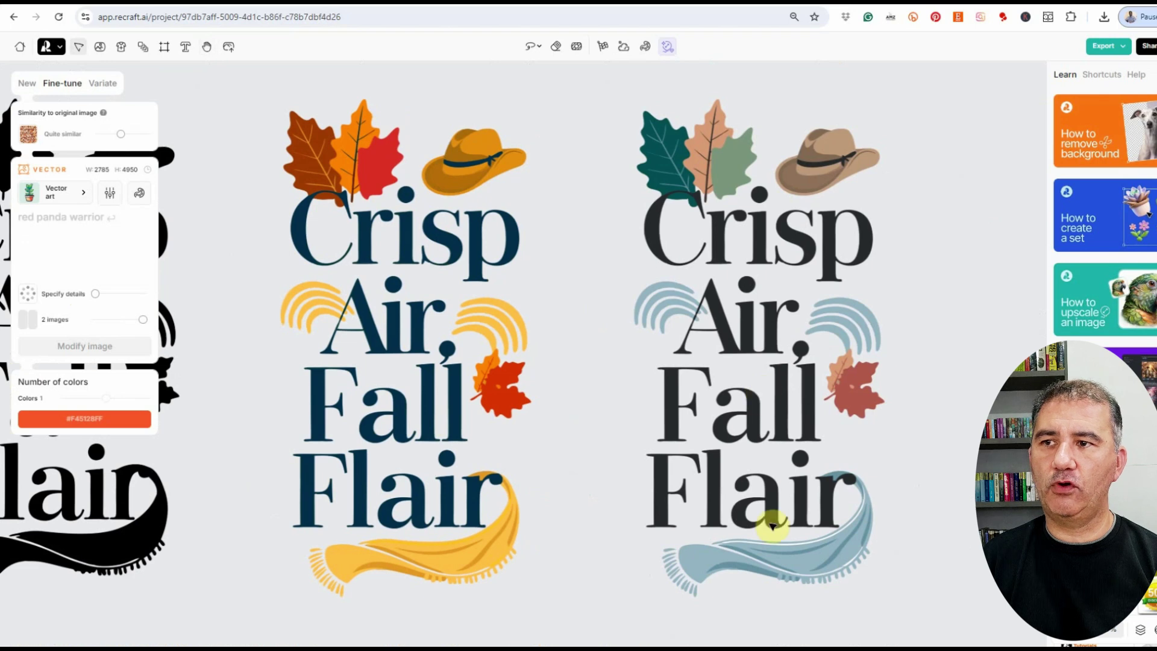
pyautogui.click(767, 466)
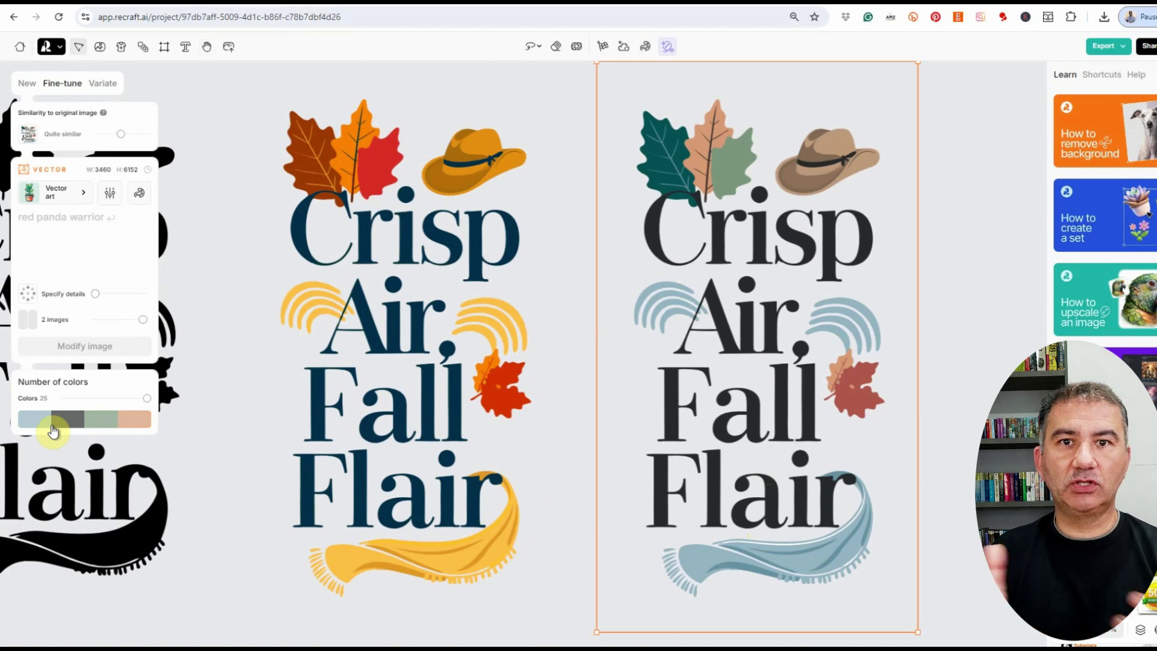
# Recolor the navy and yellow "Crisp Air Fall Flair" copy by changing its blue-grey spectrum color to bright blue 27A7E0.
pyautogui.click(350, 462)
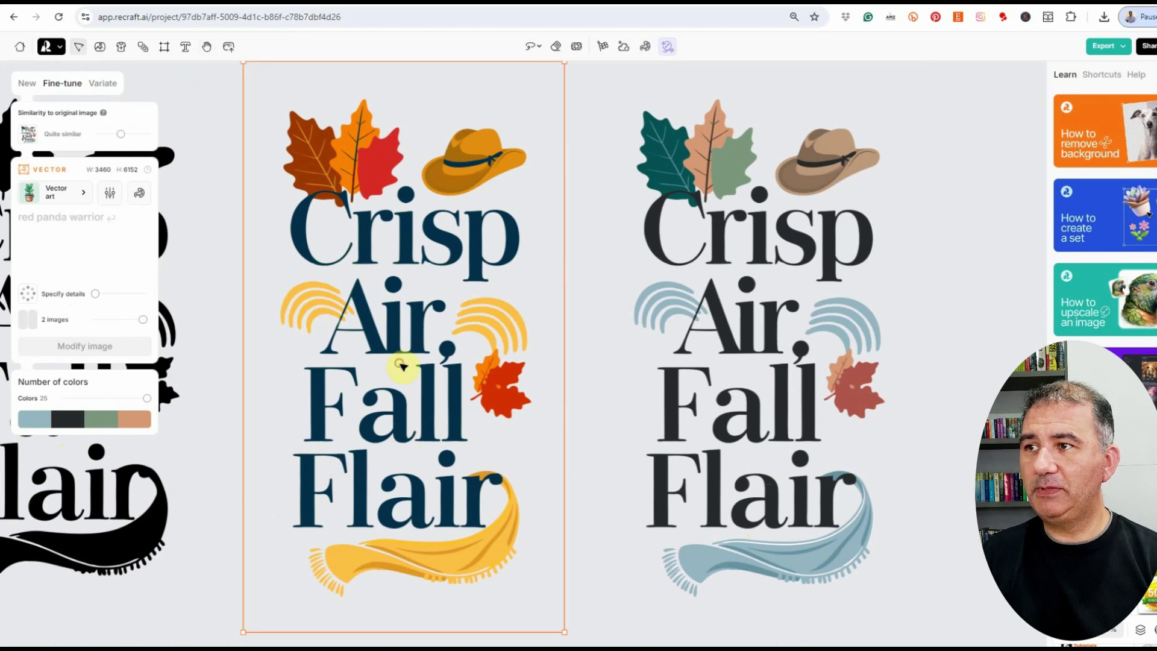
pyautogui.click(66, 420)
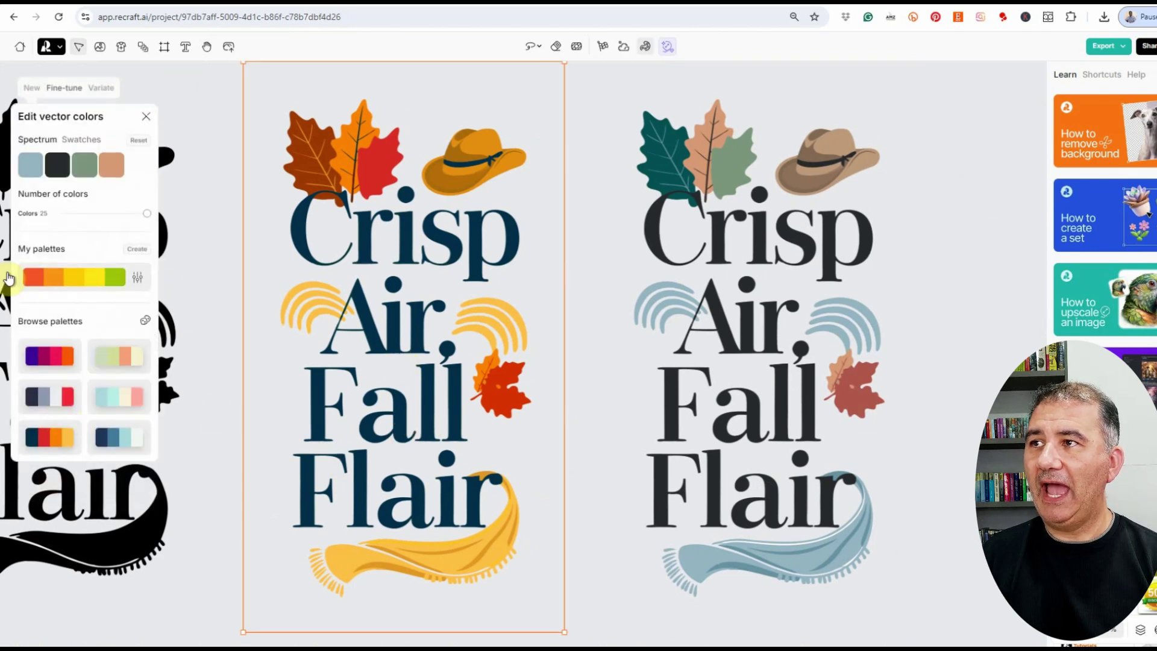
pyautogui.click(27, 165)
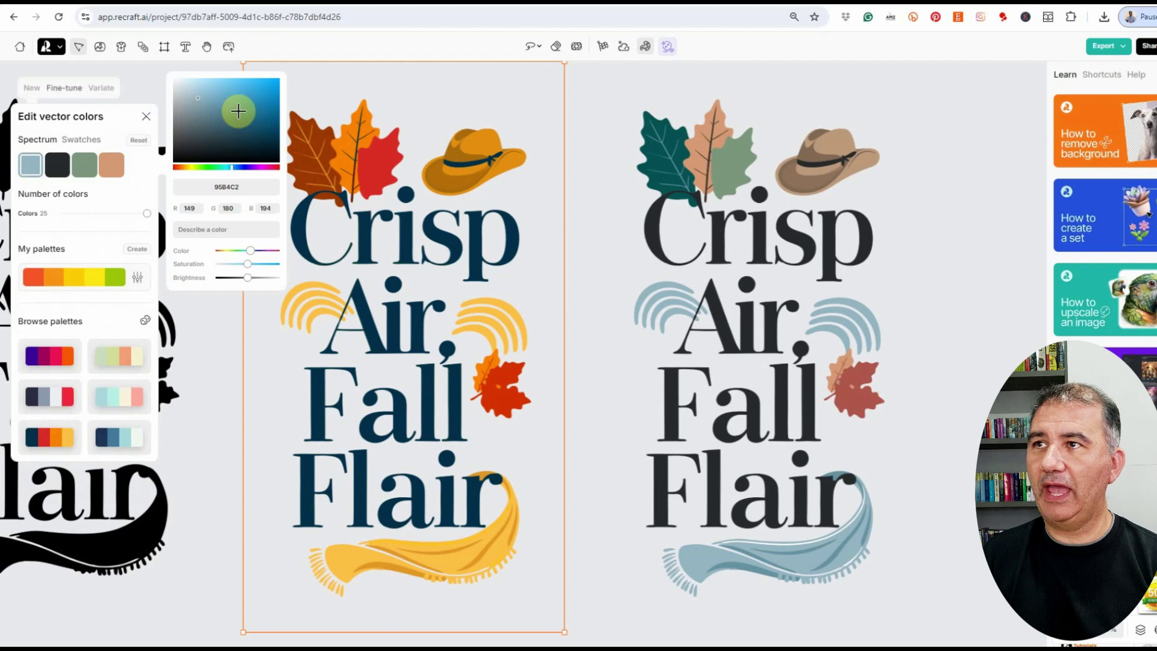
pyautogui.moveTo(237, 109); pyautogui.dragTo(261, 88)
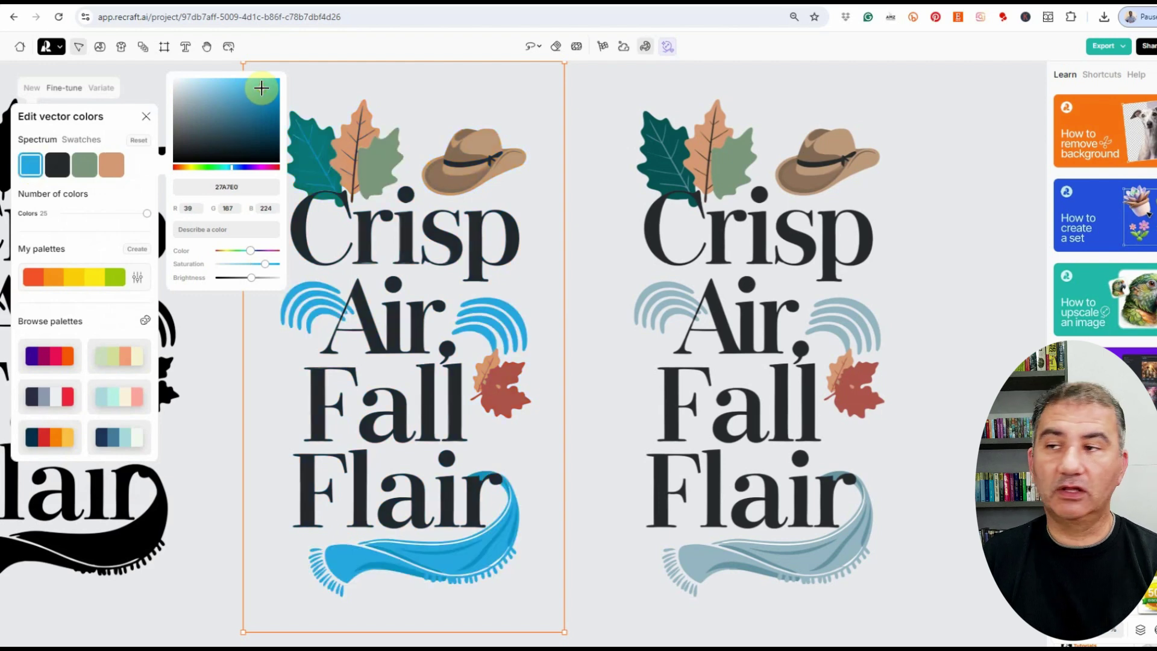
pyautogui.click(451, 248)
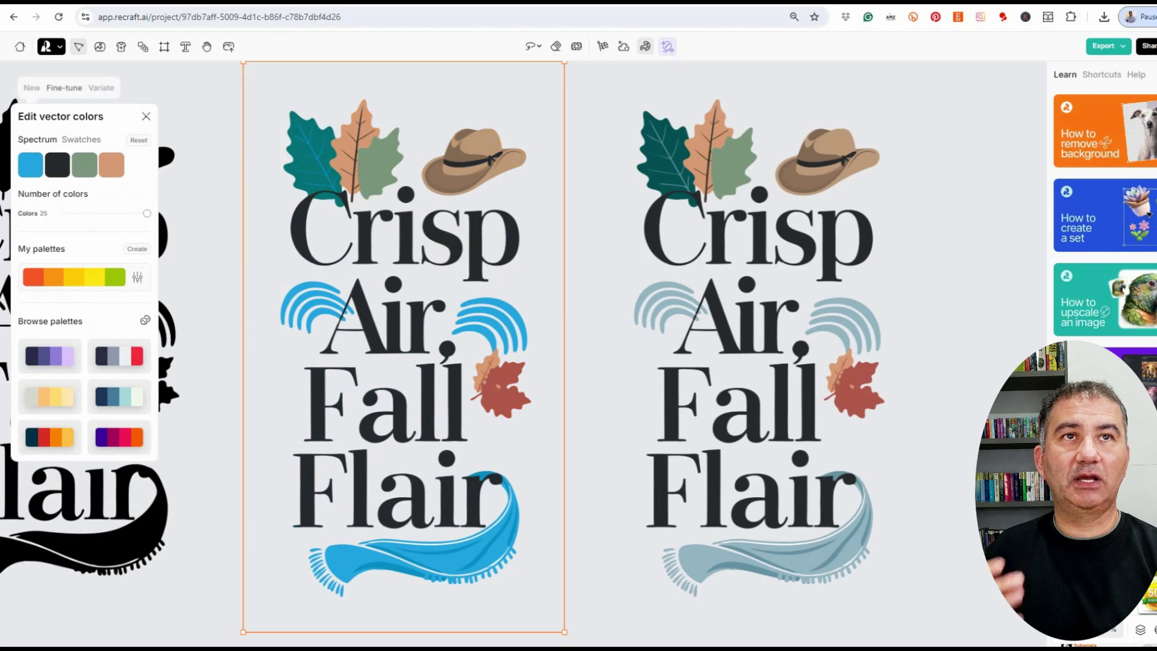
# Switch to the SchemeColor site, return from the Fresh Autumn scheme to the "autumn" search results and browse the listed palettes.
pyautogui.hotkey('alt', 'Tab')
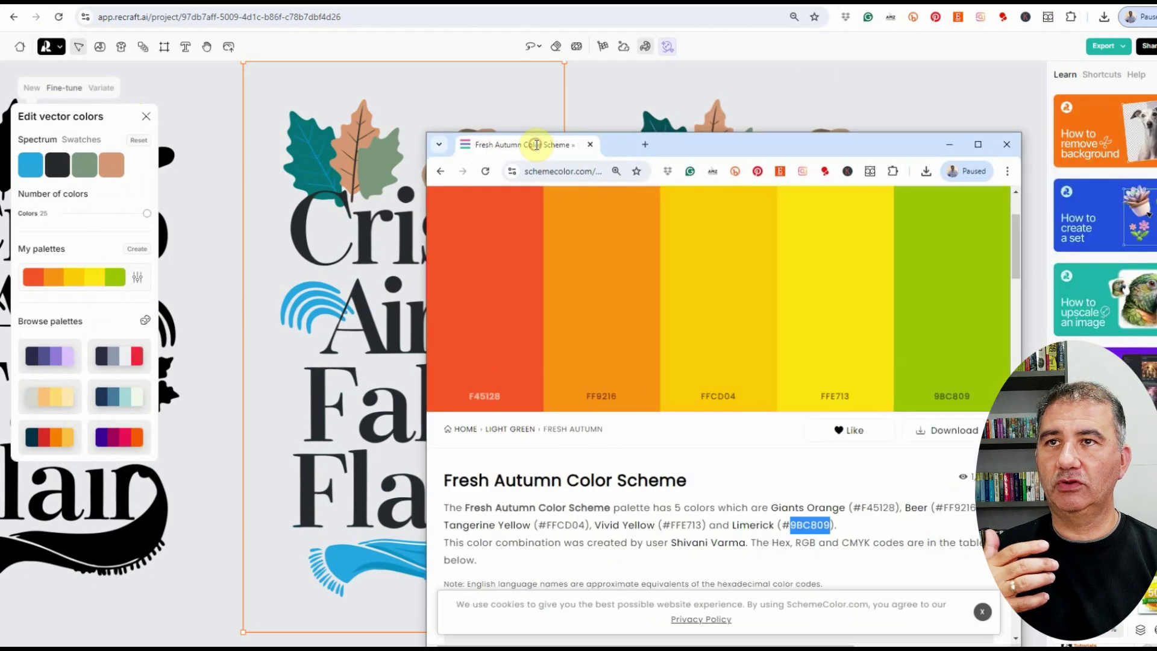
pyautogui.doubleClick(725, 144)
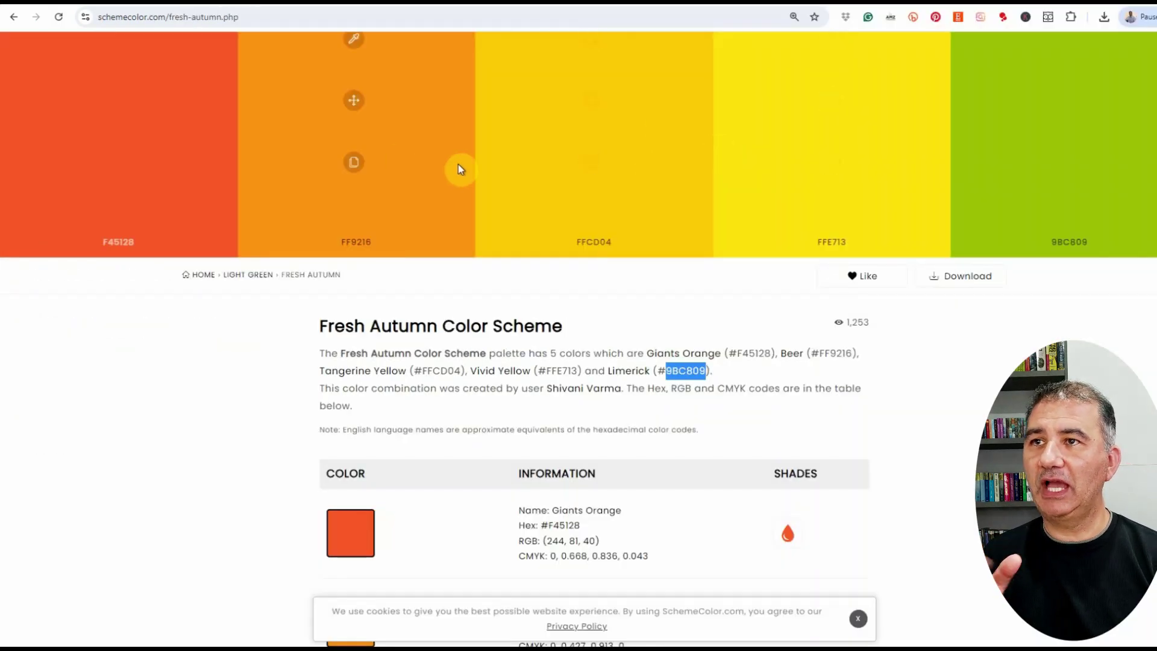
pyautogui.scroll(2, 483, 172)
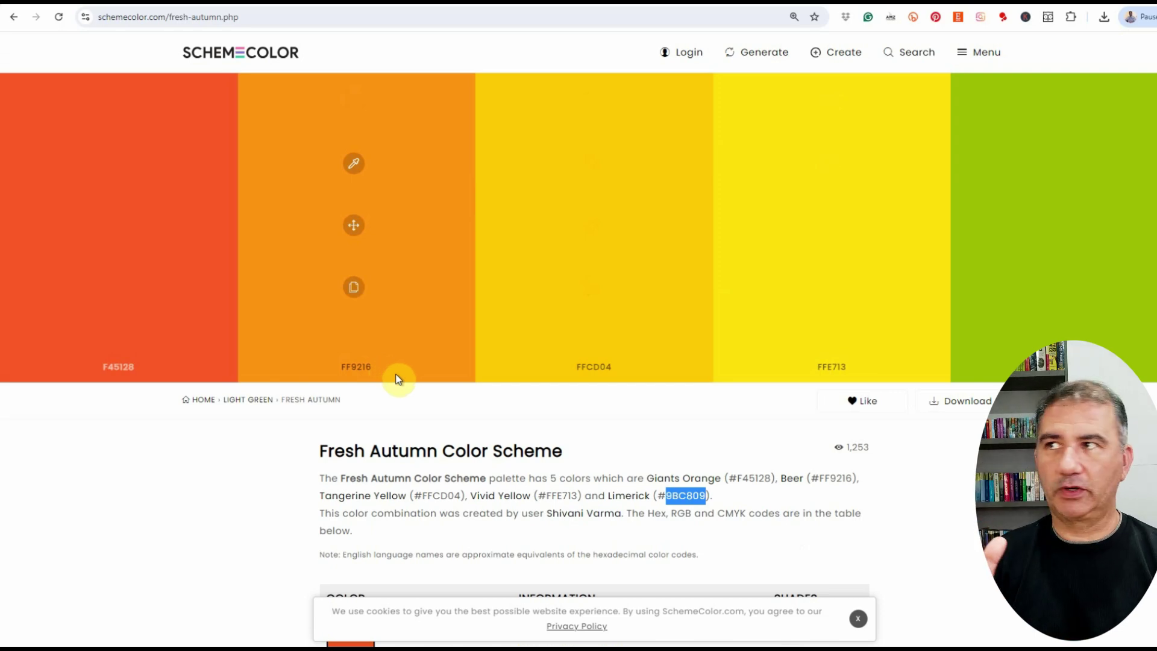
pyautogui.click(10, 18)
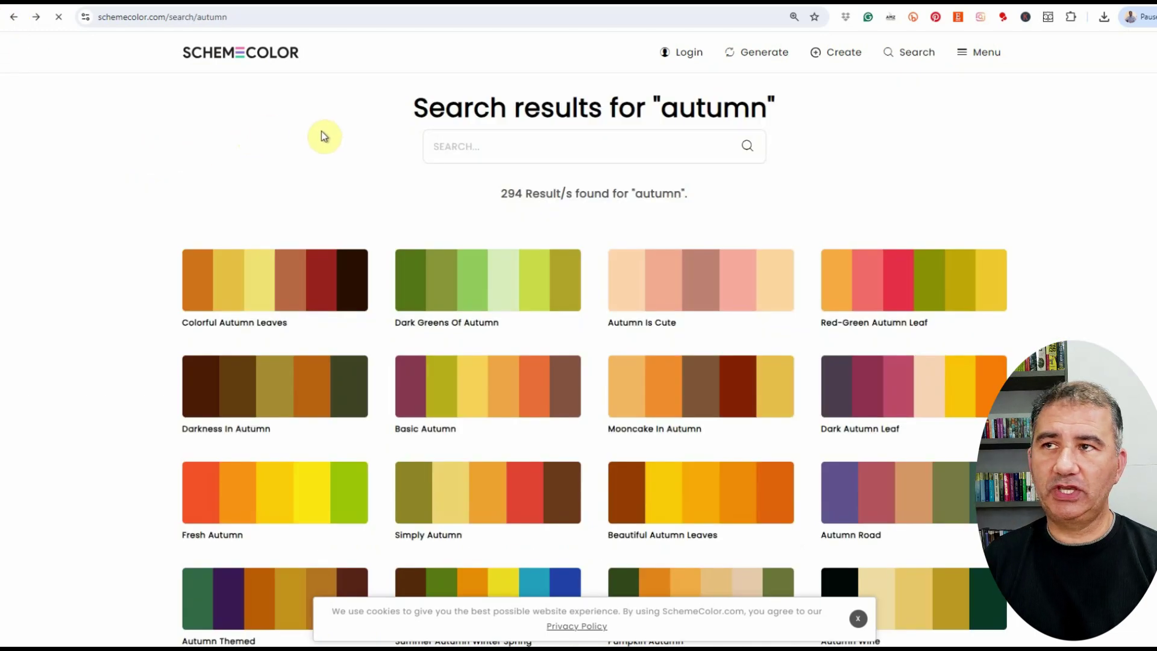
pyautogui.click(459, 152)
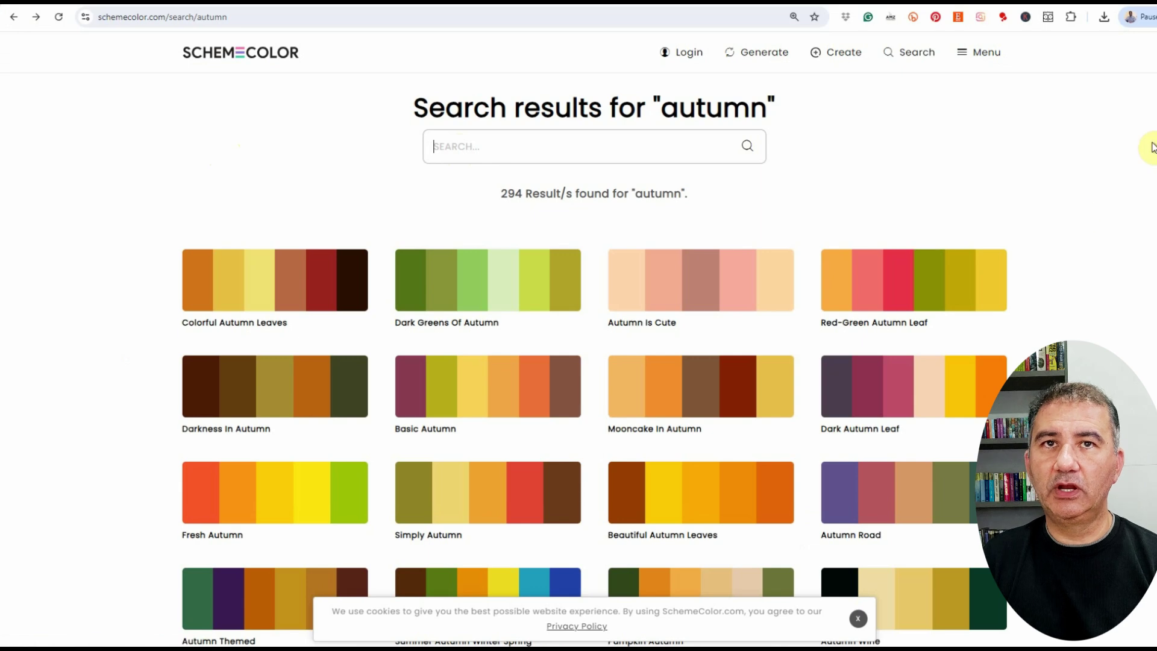
pyautogui.scroll(-3, 594, 346)
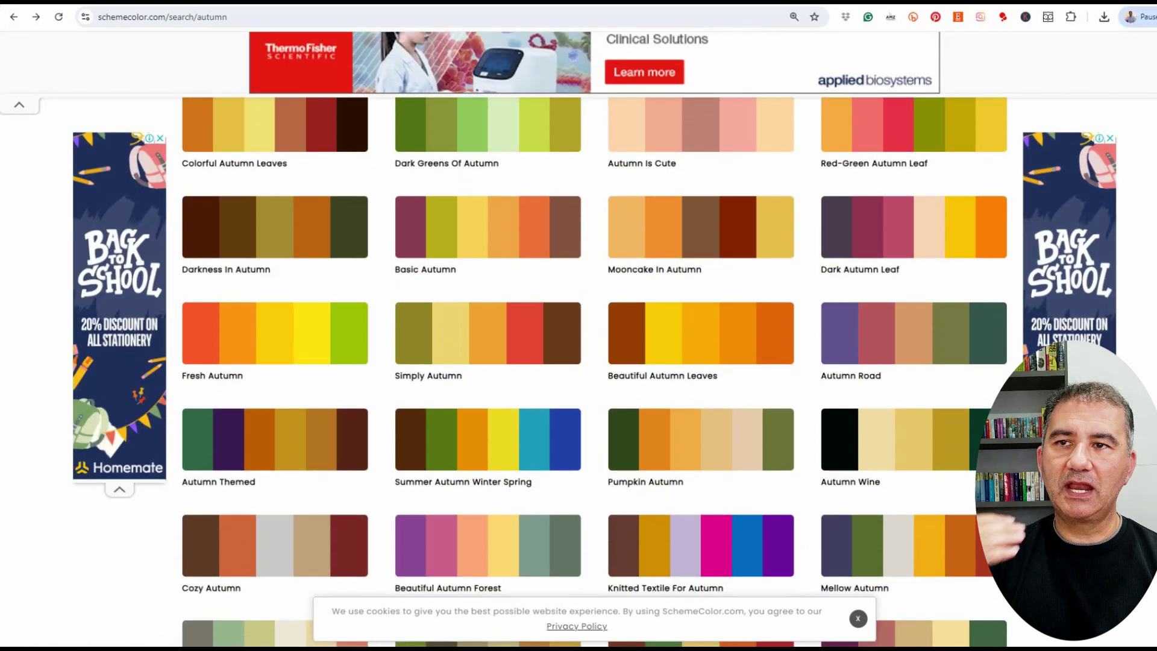
pyautogui.scroll(-3, 594, 346)
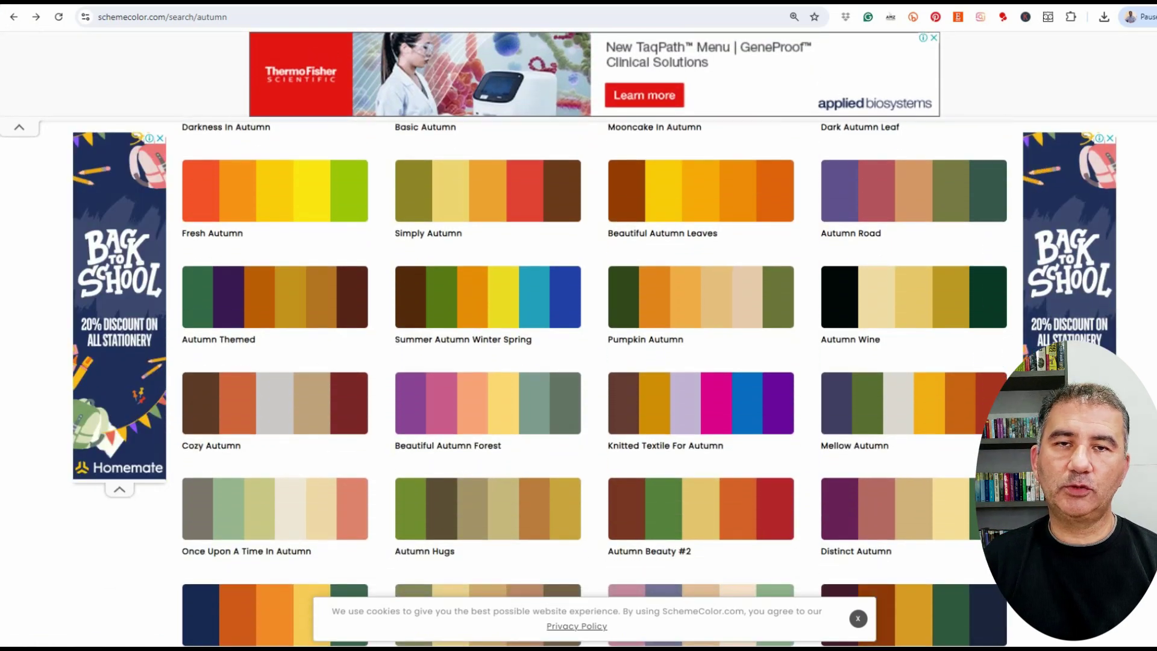
pyautogui.scroll(-1, 594, 346)
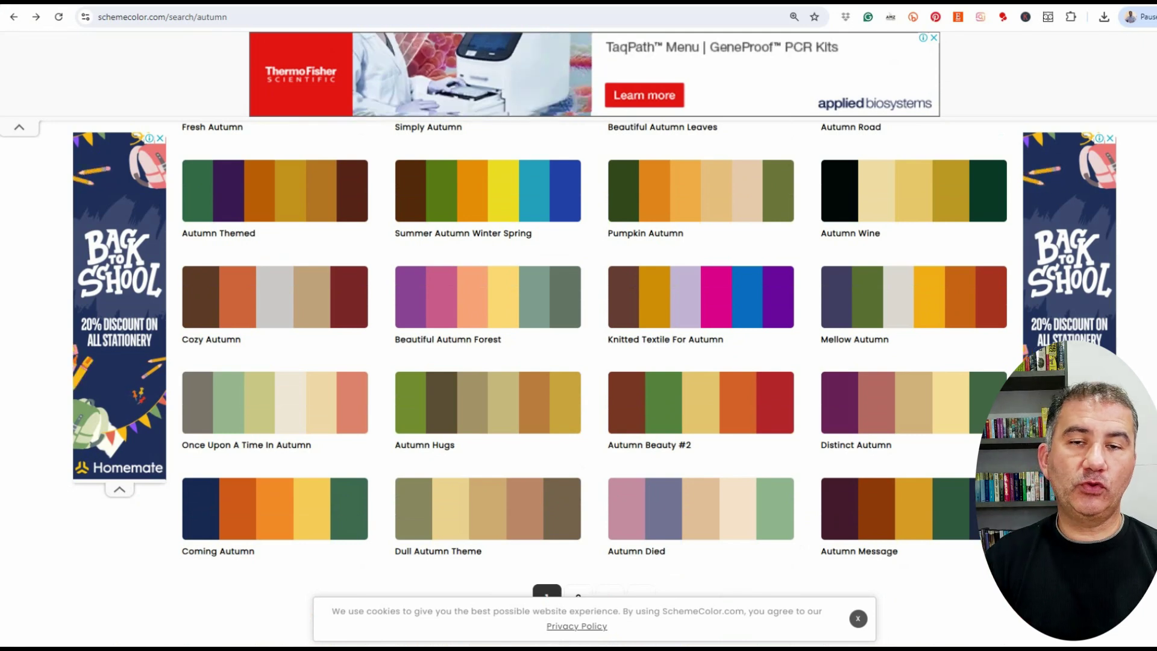
# Return to the Recraft project and review the black and the red-green versions of the "Crisp Air Fall Flair" design.
pyautogui.click(349, 7)
pyautogui.press('h')
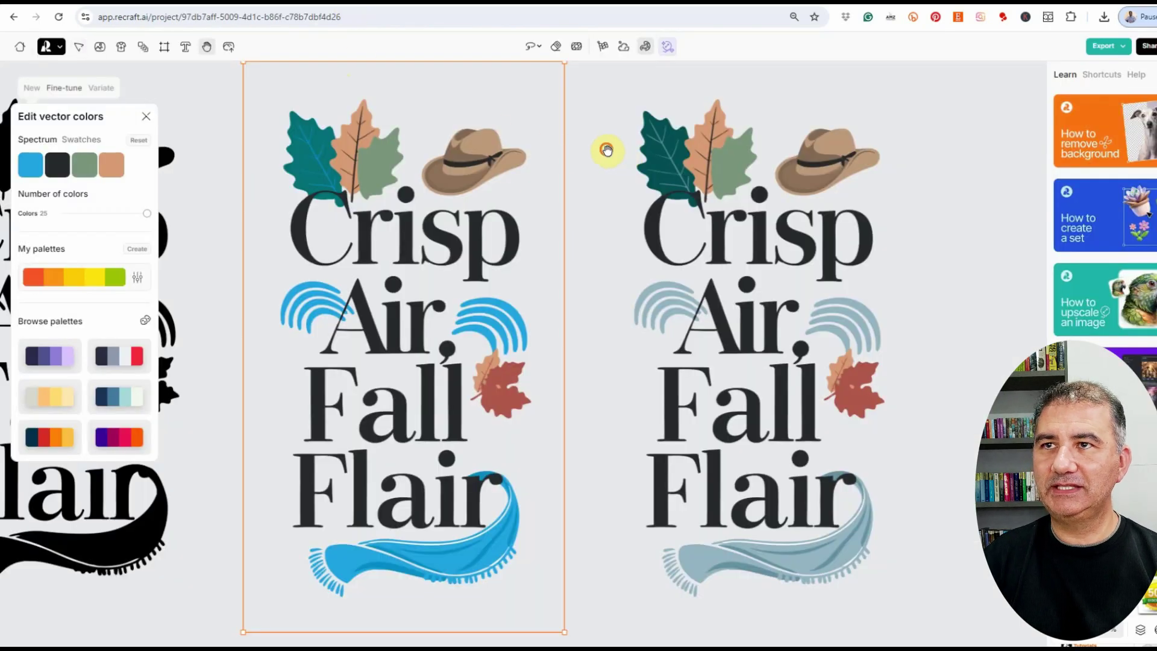
pyautogui.moveTo(604, 147); pyautogui.dragTo(757, 154)
pyautogui.moveTo(491, 160); pyautogui.dragTo(659, 156)
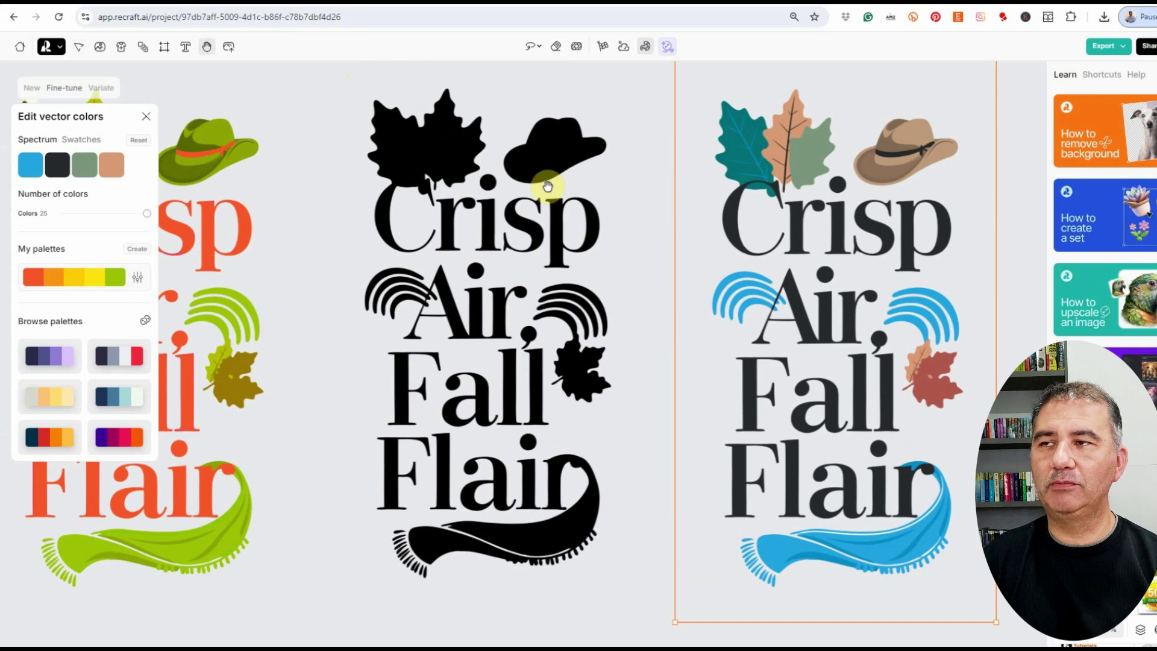
pyautogui.moveTo(387, 271); pyautogui.dragTo(697, 266)
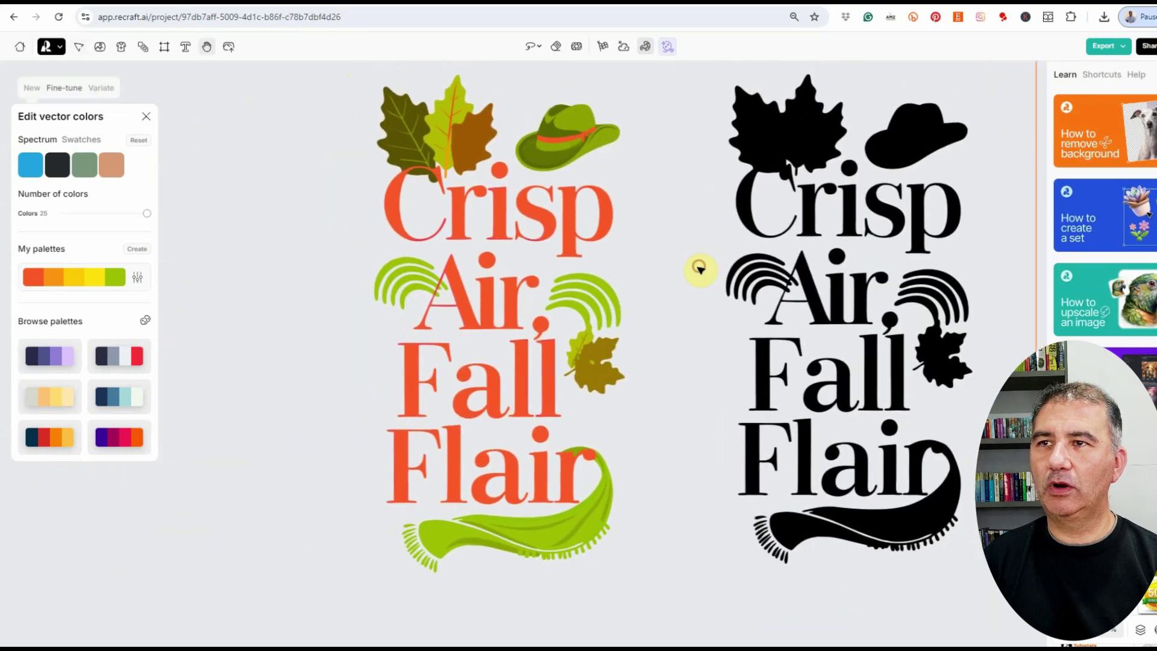
pyautogui.press('v')
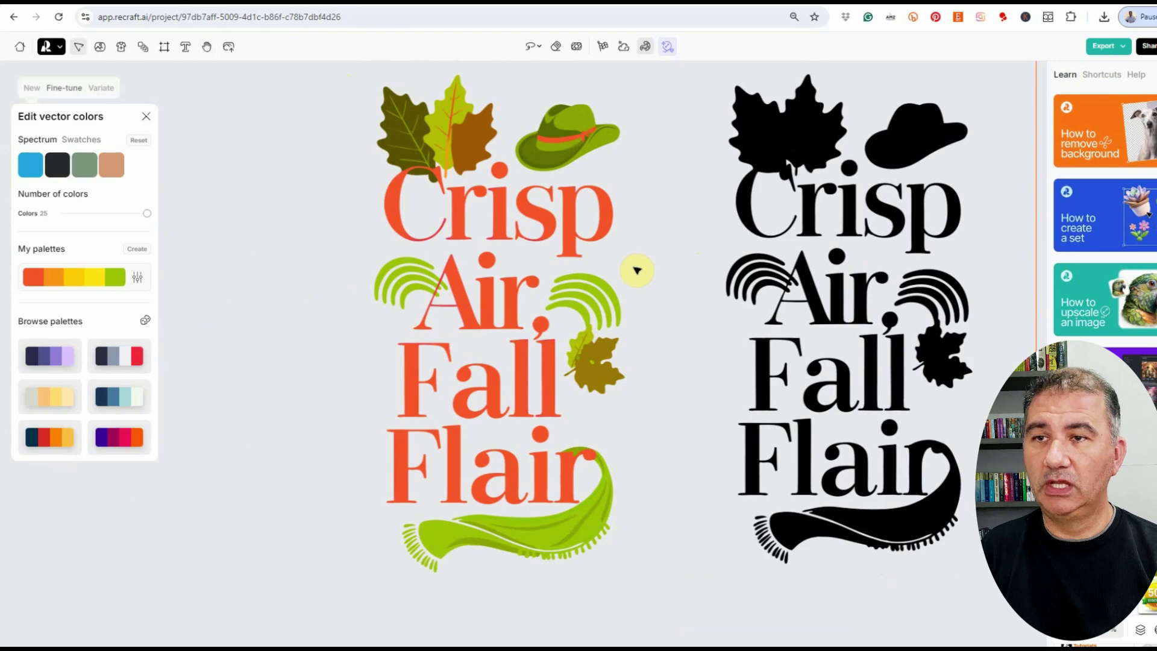
# Review the "Sweater Weather Forever" color variations, selecting the dark single-color version and comparing it with the orange and yellow one.
pyautogui.press('h')
pyautogui.moveTo(718, 388); pyautogui.dragTo(548, 199)
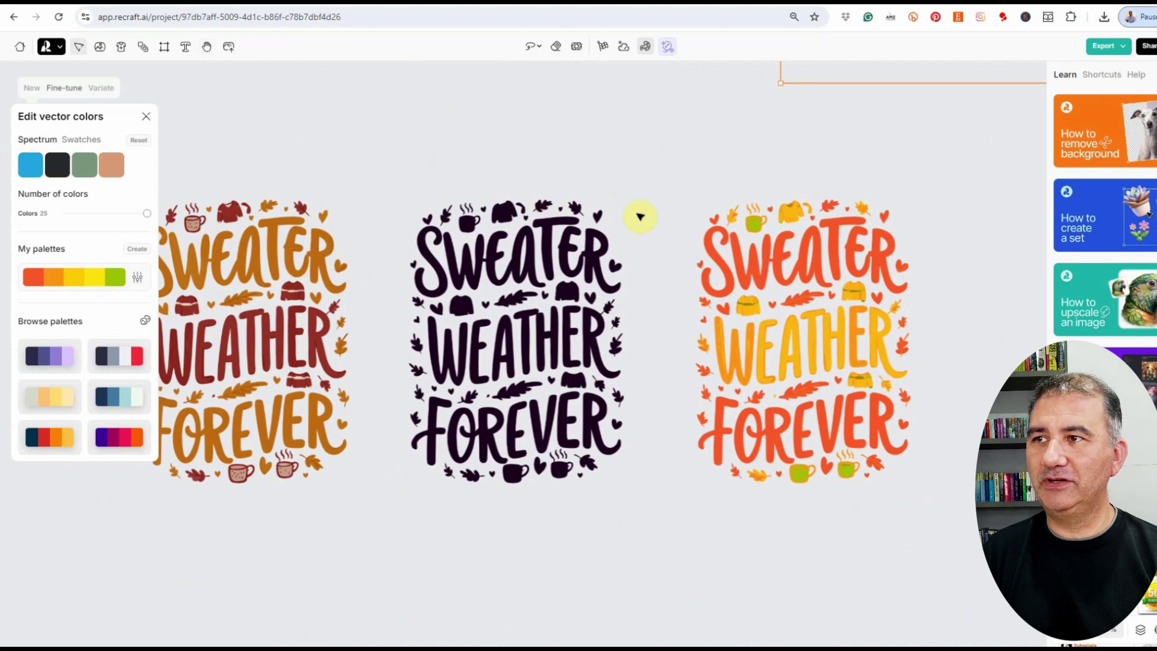
pyautogui.moveTo(640, 215); pyautogui.dragTo(821, 187)
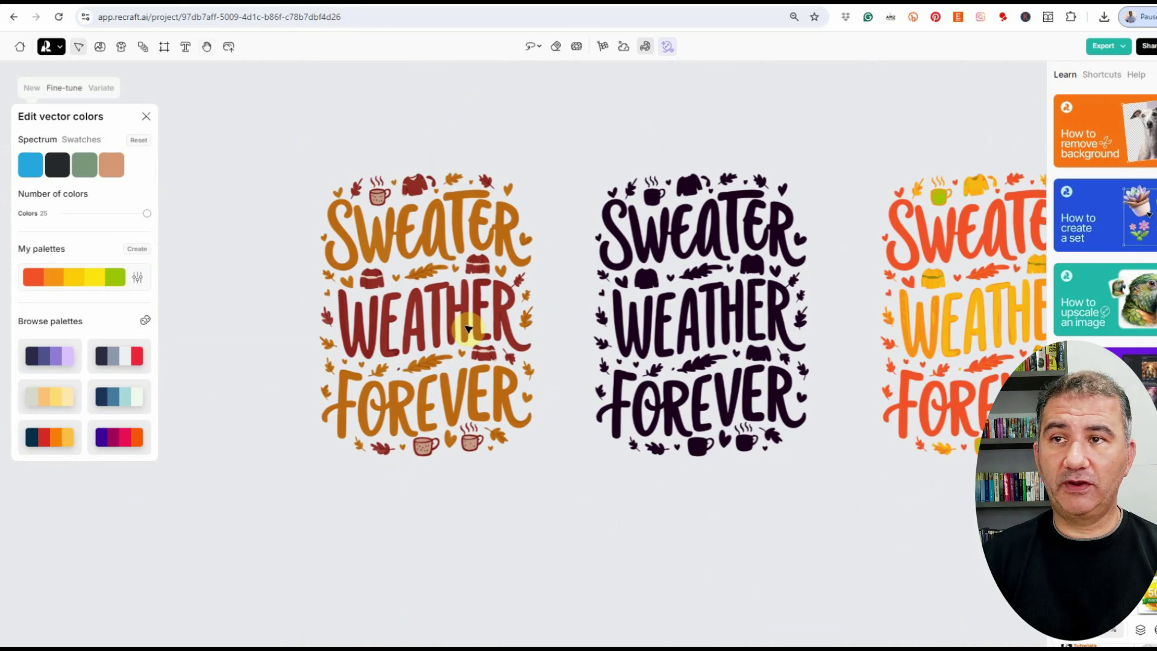
pyautogui.click(729, 266)
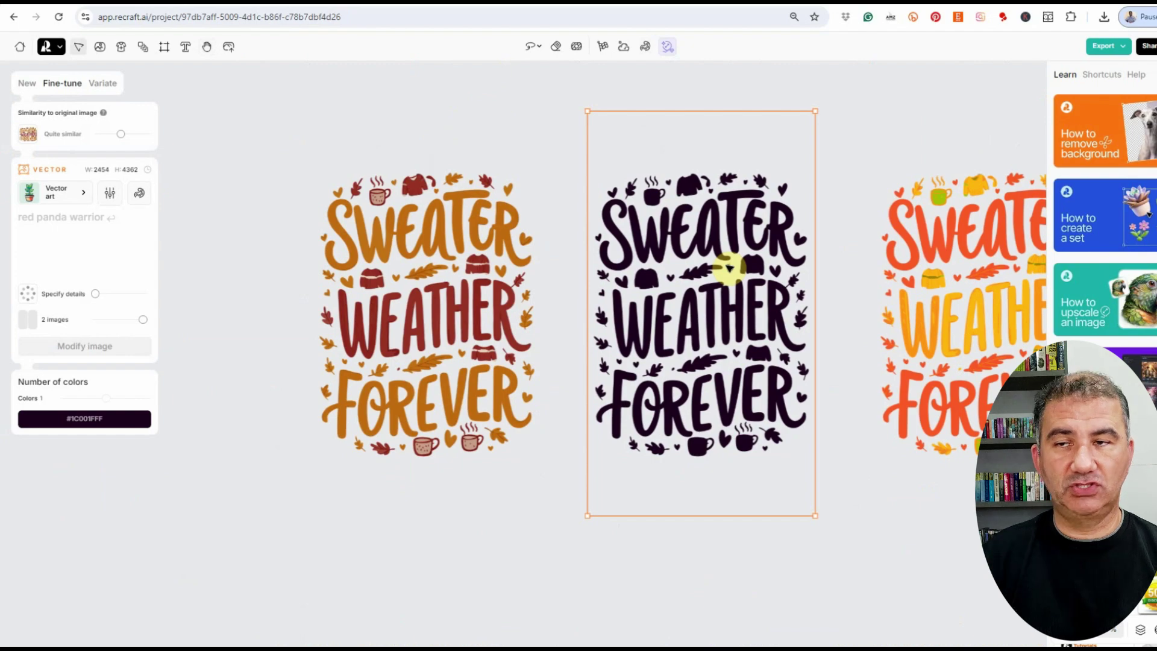
pyautogui.hscroll(5, 747, 274)
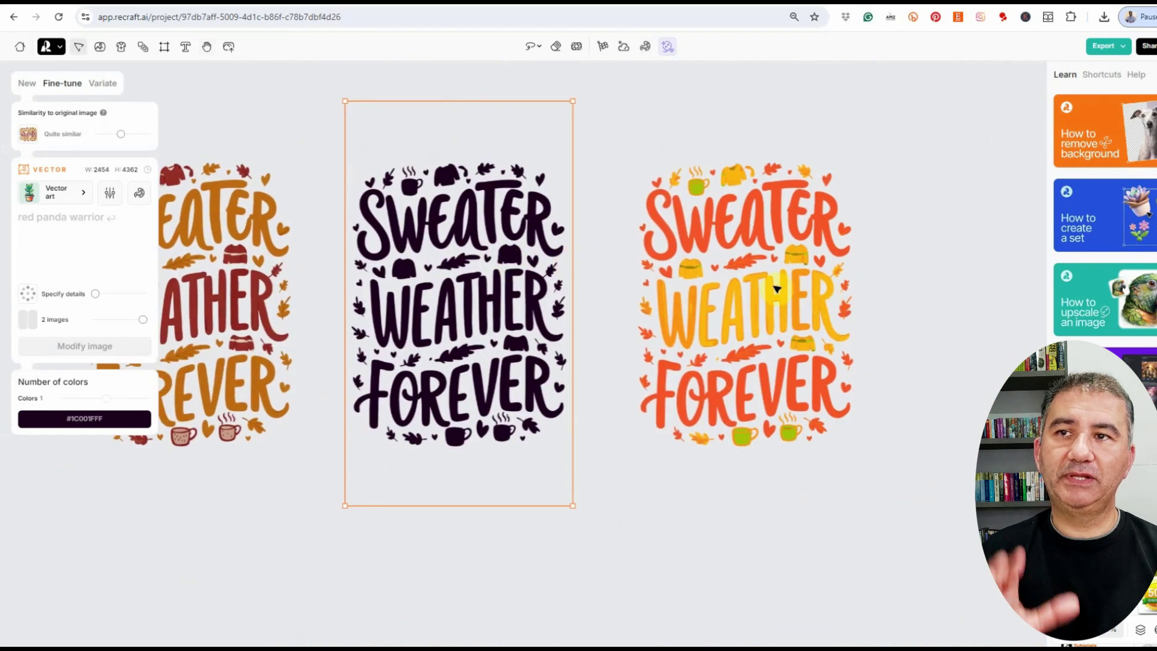